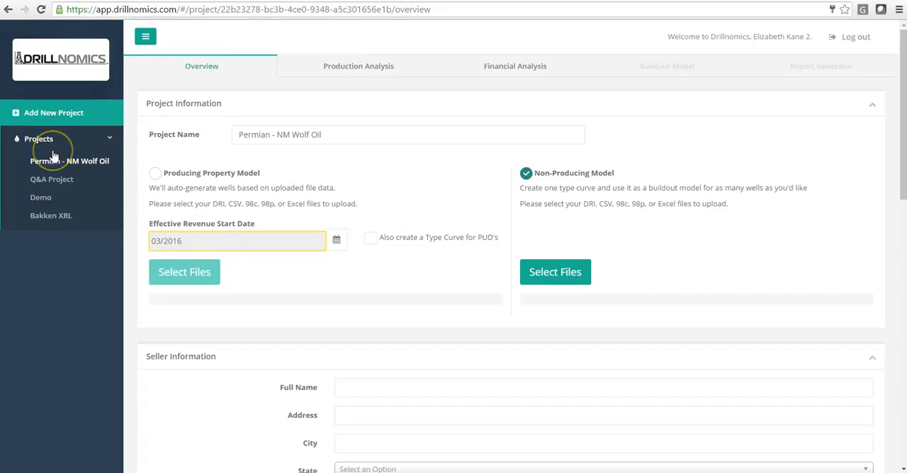
- Create a new project named "Producing Property Example"
{"action": "left_click", "coordinate": [53, 113]}
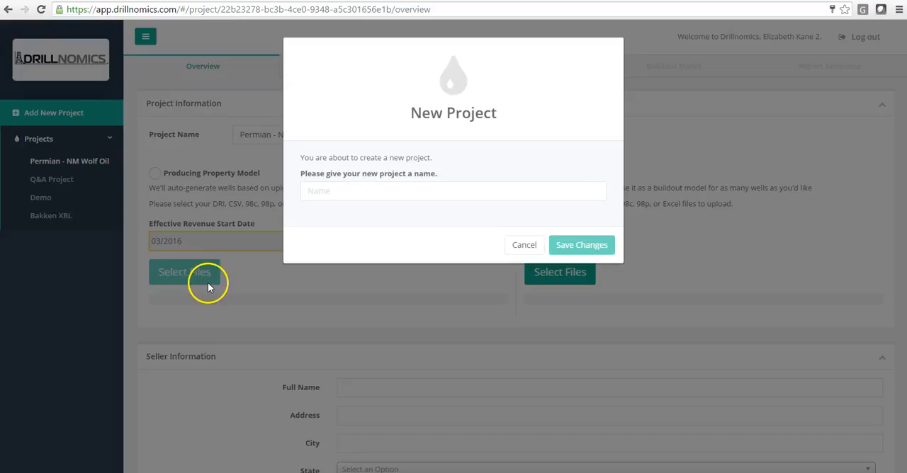
{"action": "left_click", "coordinate": [345, 196]}
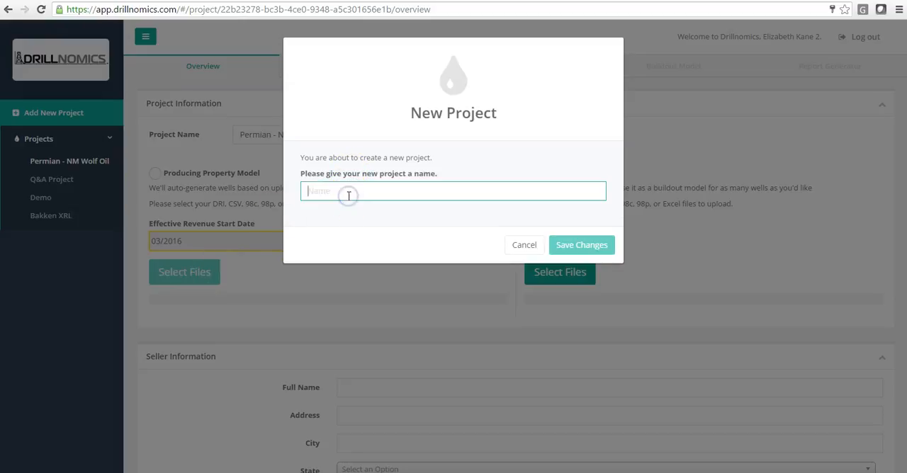
{"action": "type", "text": "Pr"}
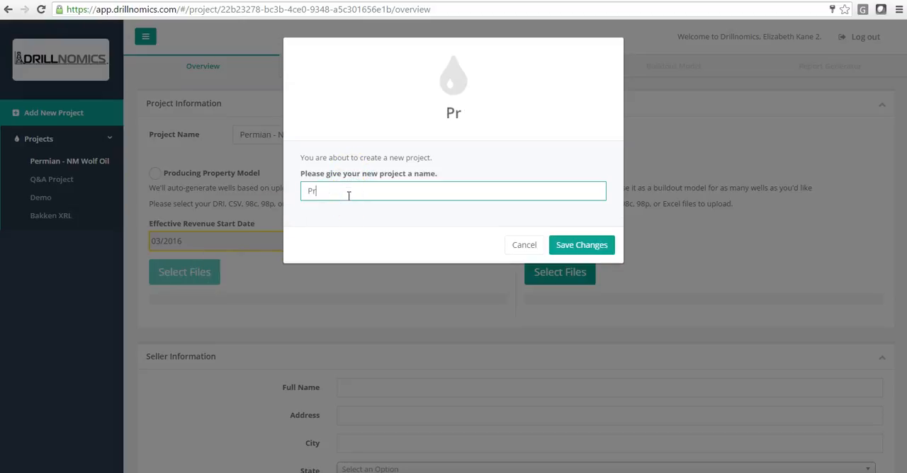
{"action": "type", "text": "oducing Pro"}
{"action": "key", "text": "BackSpace"}
{"action": "type", "text": "ropter"}
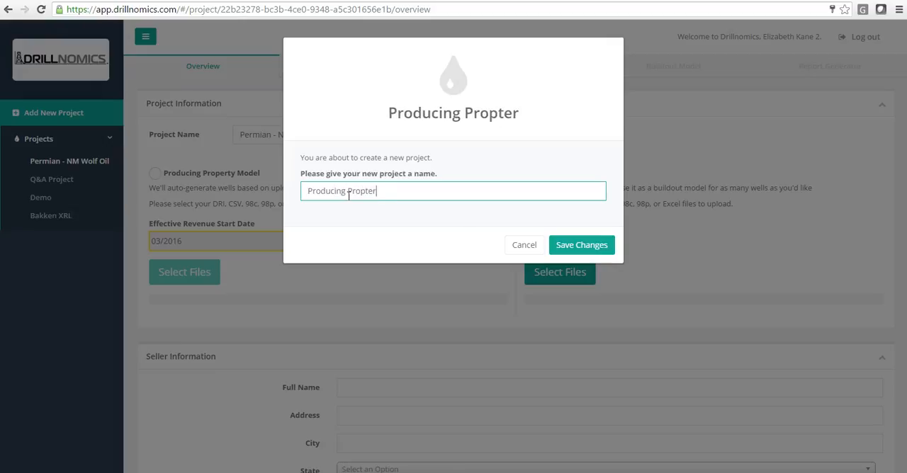
{"action": "key", "text": "BackSpace"}
{"action": "key", "text": "BackSpace"}
{"action": "key", "text": "BackSpace"}
{"action": "type", "text": "erty Example"}
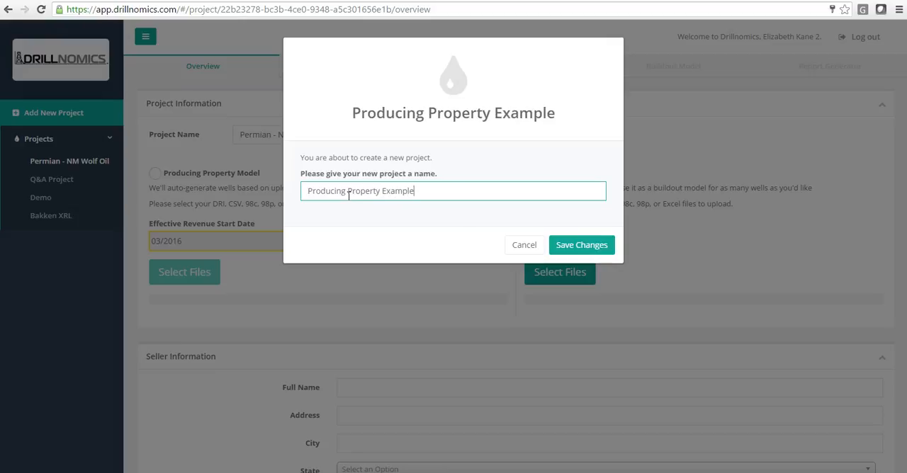
{"action": "left_click", "coordinate": [582, 246]}
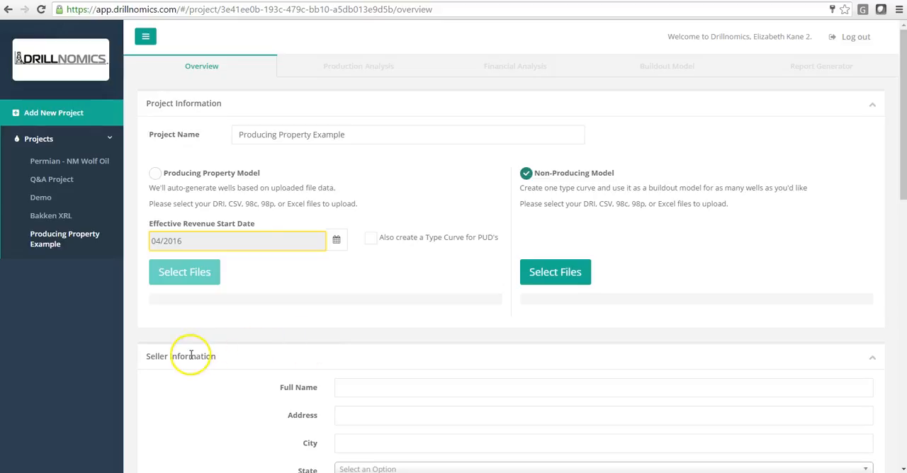
- Look over the new project's overview form and set the project to the Producing Property Model
{"action": "scroll", "coordinate": [188, 354], "scroll_direction": "down", "scroll_amount": 5}
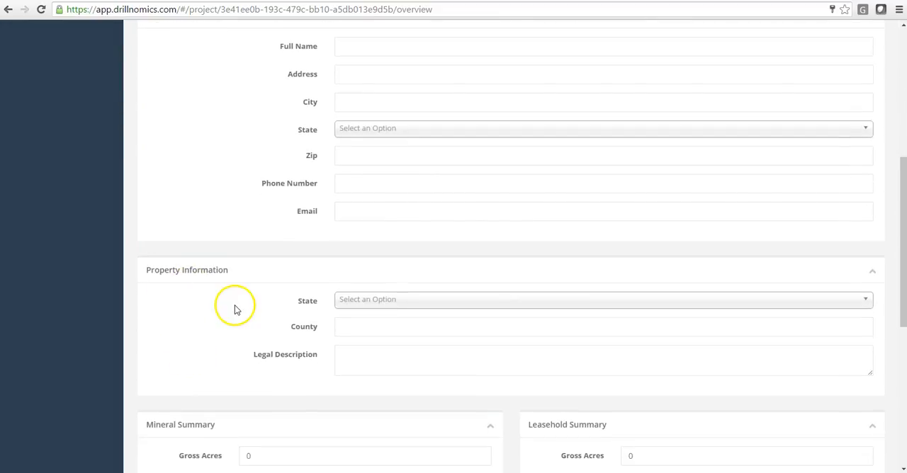
{"action": "scroll", "coordinate": [260, 411], "scroll_direction": "up", "scroll_amount": 3}
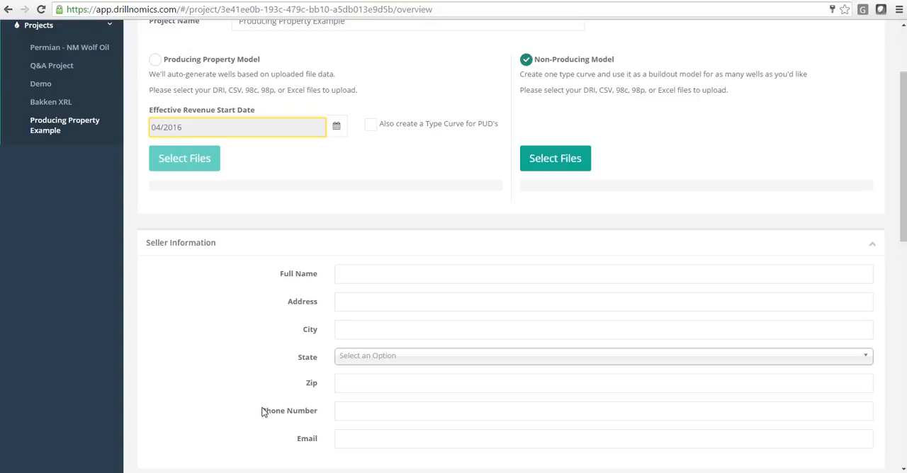
{"action": "scroll", "coordinate": [262, 412], "scroll_direction": "up", "scroll_amount": 3}
{"action": "left_click", "coordinate": [156, 177]}
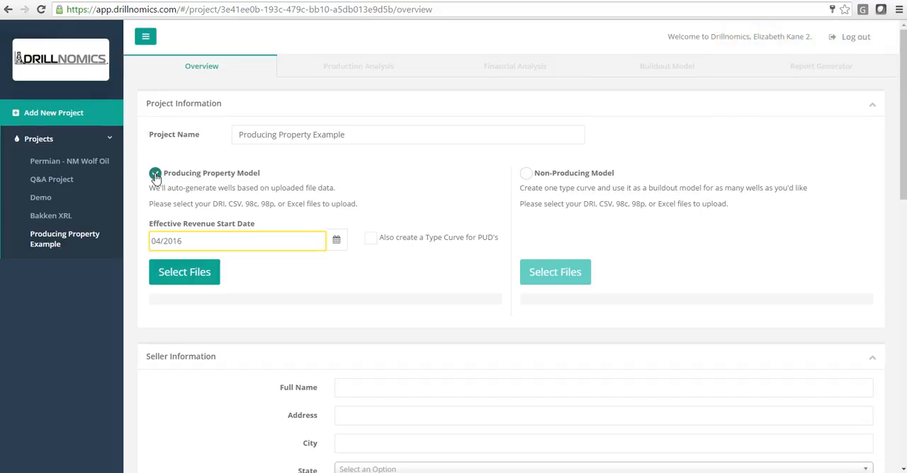
{"action": "left_click", "coordinate": [192, 241]}
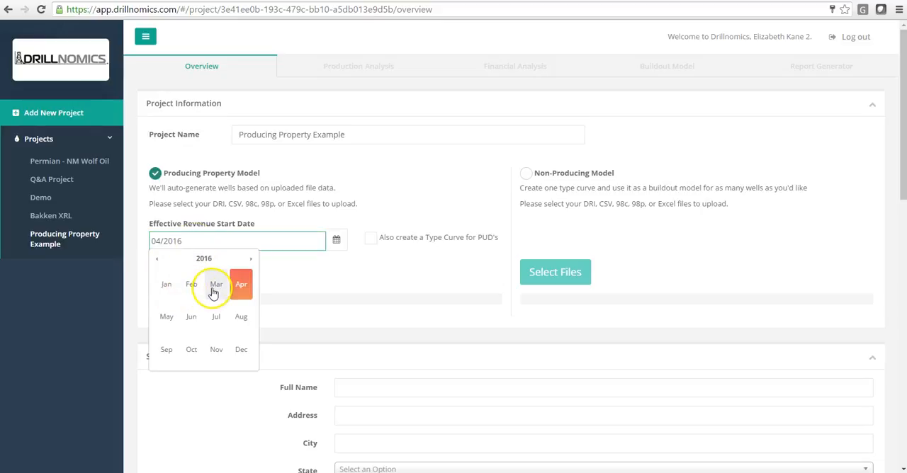
{"action": "left_click", "coordinate": [250, 259]}
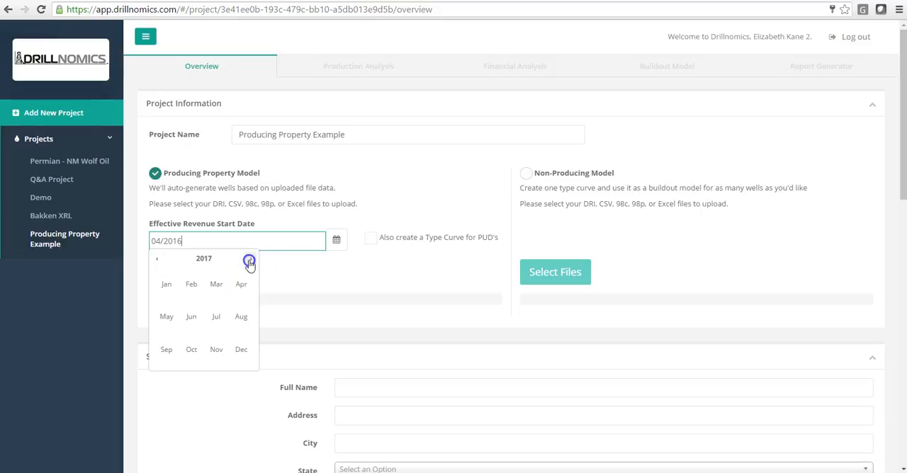
{"action": "left_click", "coordinate": [330, 279]}
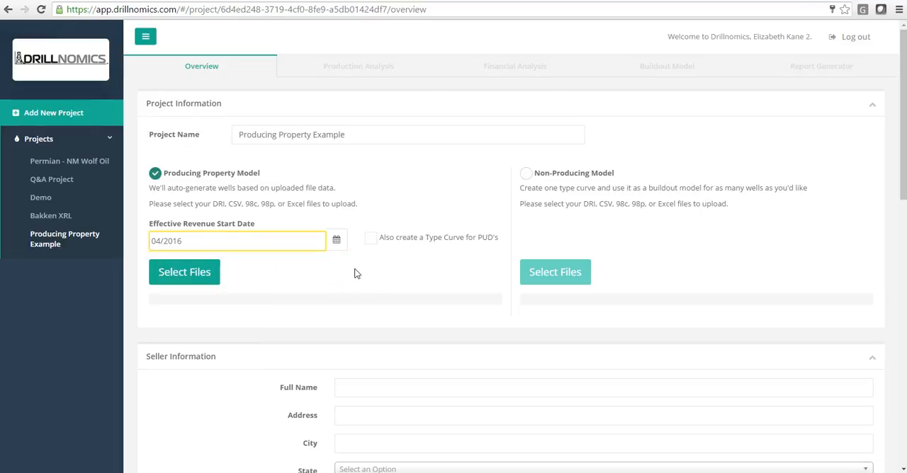
- Enable creating a type curve for PUDs and upload the Production Data 98P file to the producing property model
{"action": "left_click", "coordinate": [368, 243]}
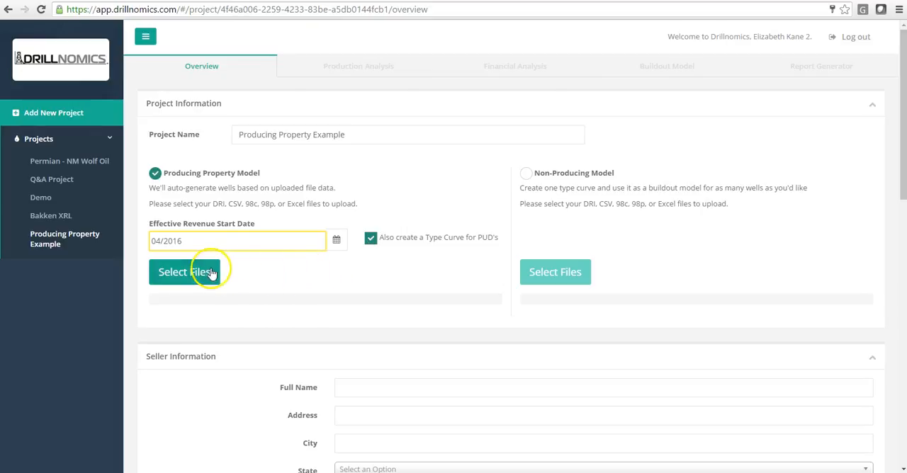
{"action": "left_click", "coordinate": [186, 275]}
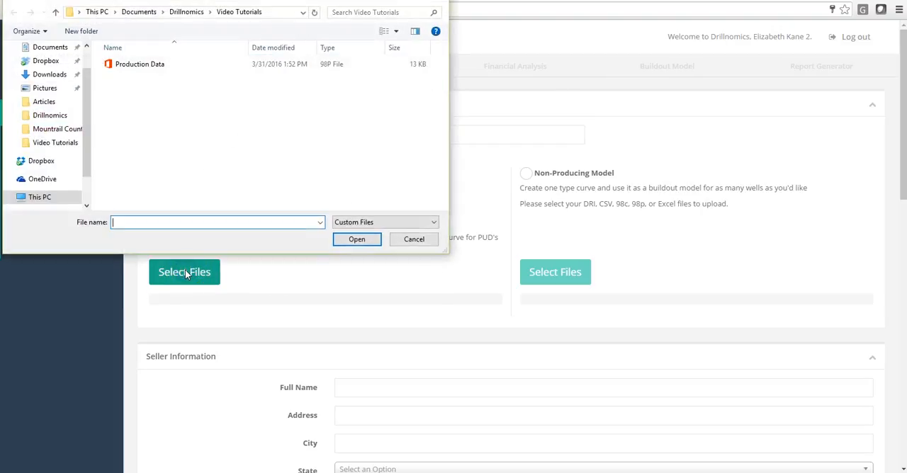
{"action": "left_click", "coordinate": [167, 66]}
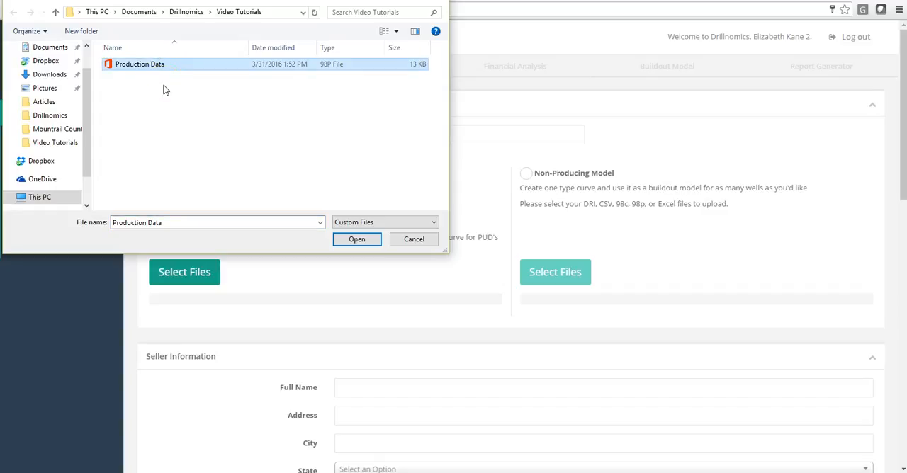
{"action": "left_click", "coordinate": [165, 68]}
{"action": "left_click", "coordinate": [355, 239]}
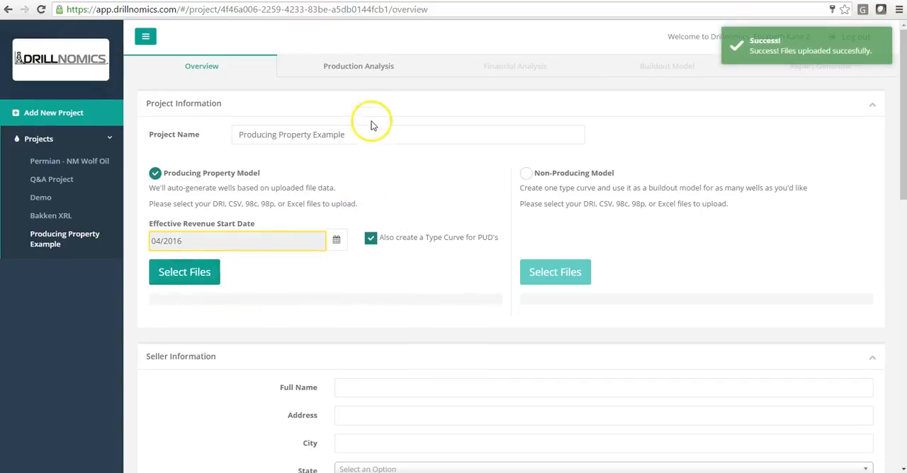
- Open the project's production analysis and choose the well SIDONIA 10-2128H for editing
{"action": "left_click", "coordinate": [365, 71]}
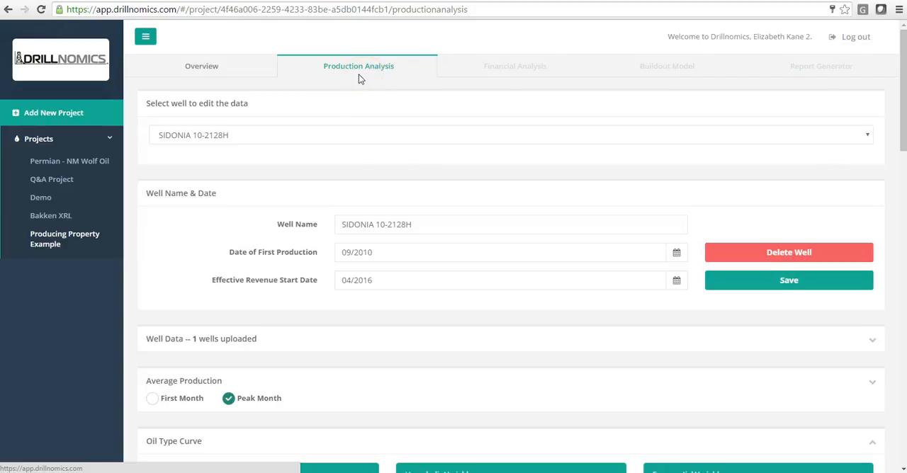
{"action": "left_click", "coordinate": [865, 141]}
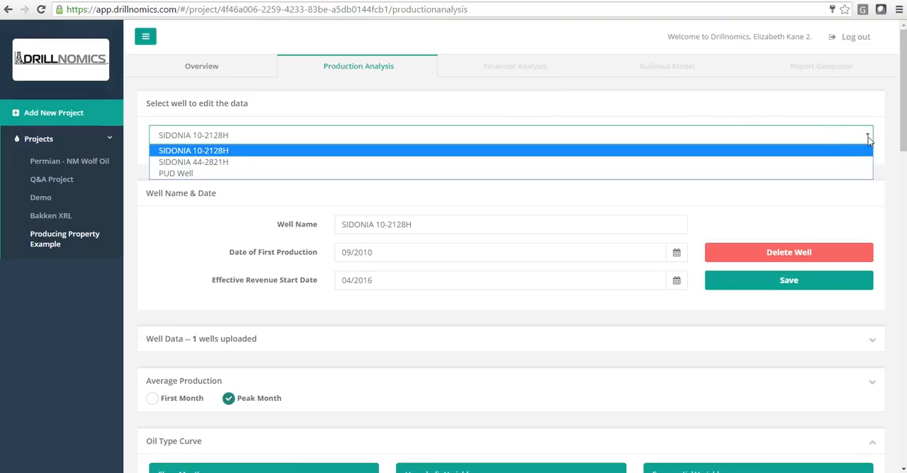
{"action": "left_click", "coordinate": [810, 154]}
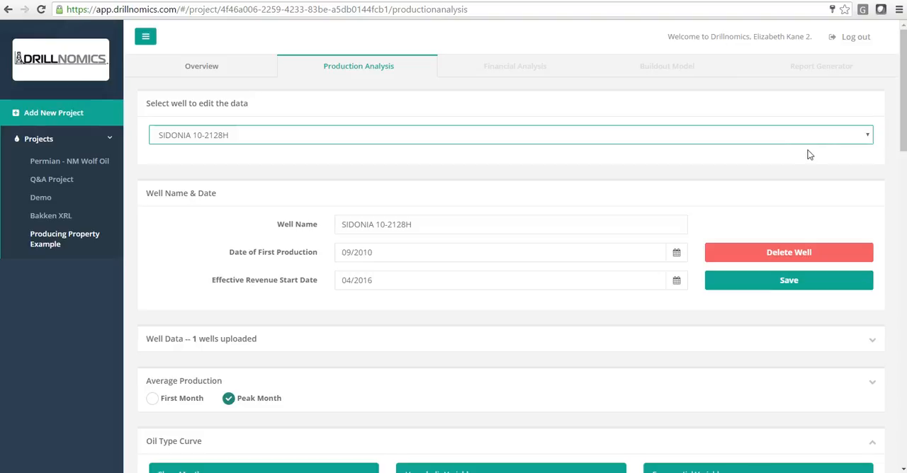
- Examine the well's revenue start date, average production setting, oil decline variables and average daily oil production chart
{"action": "scroll", "coordinate": [809, 154], "scroll_direction": "down", "scroll_amount": 2}
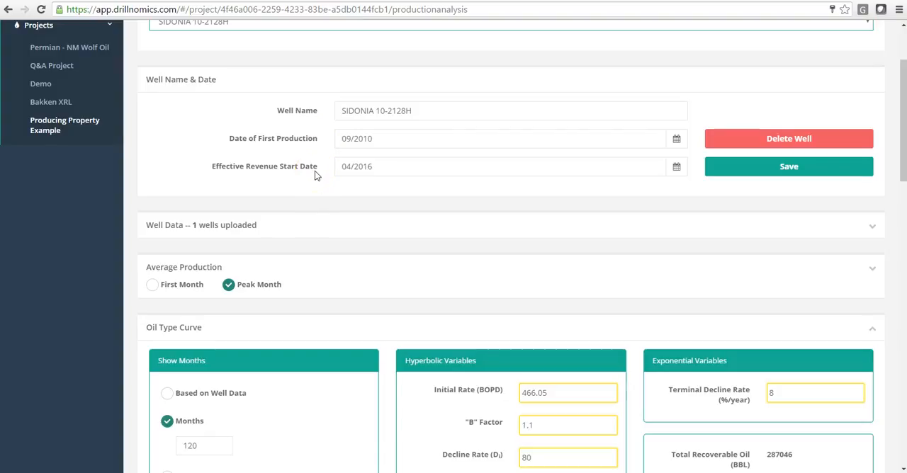
{"action": "left_click", "coordinate": [387, 168]}
{"action": "left_click", "coordinate": [306, 183]}
{"action": "scroll", "coordinate": [306, 182], "scroll_direction": "down", "scroll_amount": 2}
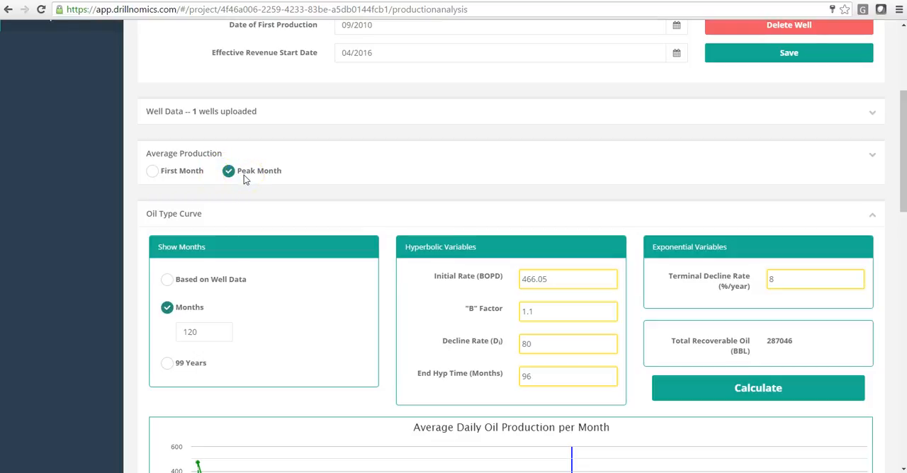
{"action": "scroll", "coordinate": [244, 178], "scroll_direction": "down", "scroll_amount": 2}
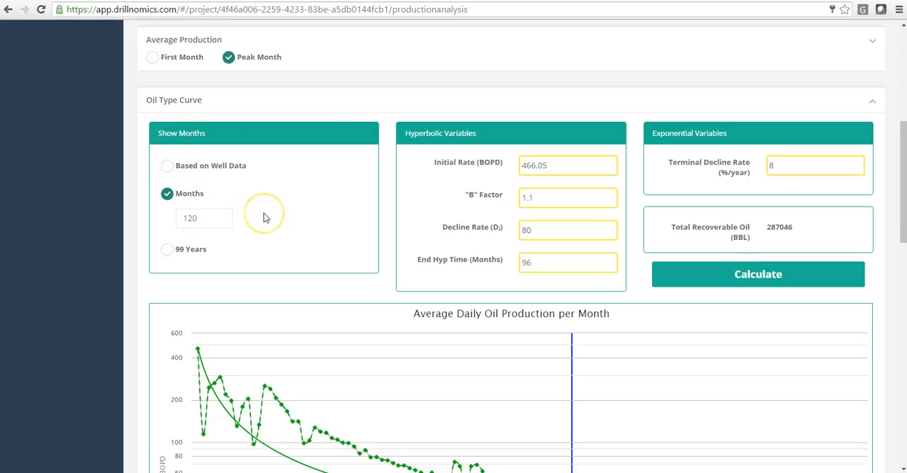
{"action": "scroll", "coordinate": [264, 218], "scroll_direction": "down", "scroll_amount": 3}
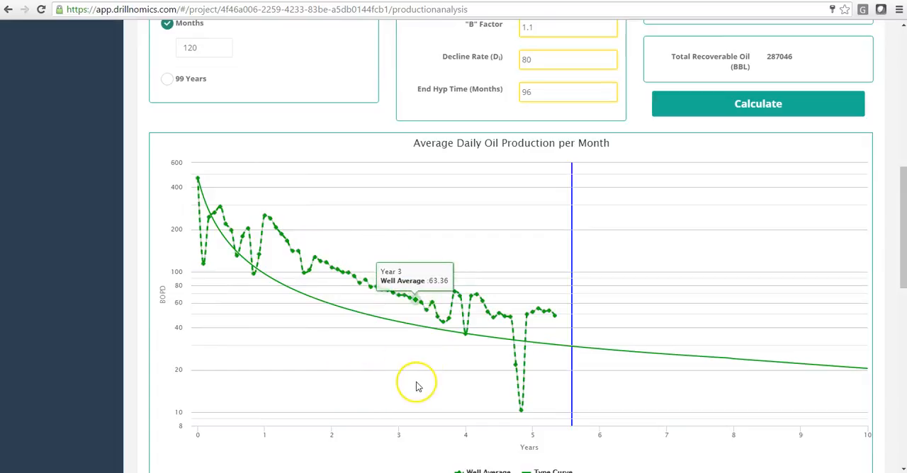
{"action": "scroll", "coordinate": [416, 386], "scroll_direction": "up", "scroll_amount": 2}
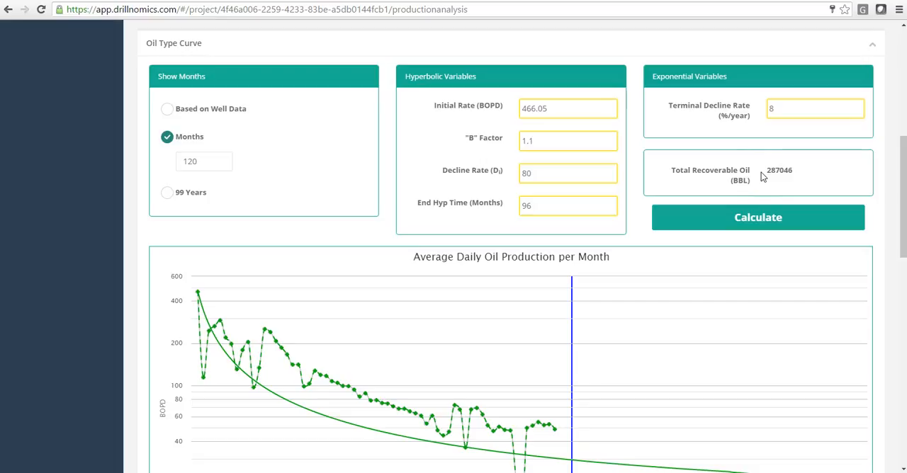
{"action": "scroll", "coordinate": [579, 243], "scroll_direction": "down", "scroll_amount": 3}
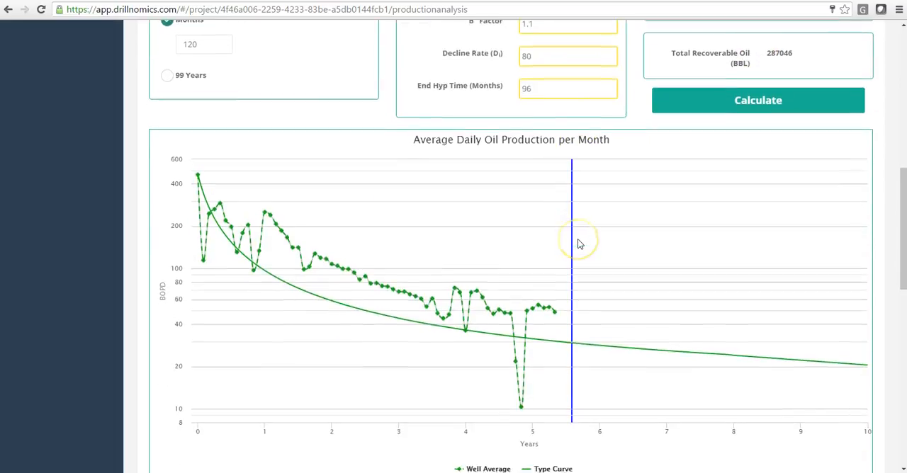
{"action": "mouse_move", "coordinate": [282, 193]}
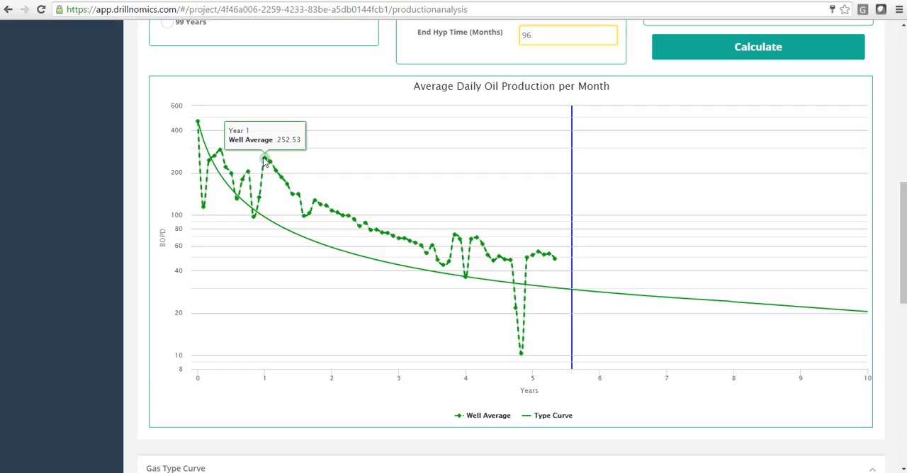
- Recalculate the oil type curve with an initial rate of 1000 BOPD, a "B" factor of .8 and a decline rate of 82
{"action": "scroll", "coordinate": [264, 161], "scroll_direction": "up", "scroll_amount": 3}
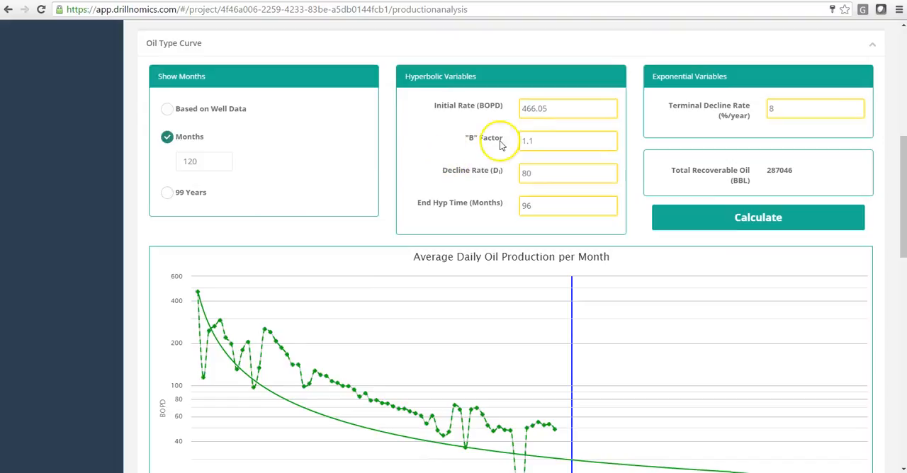
{"action": "left_click_drag", "start_coordinate": [532, 109], "coordinate": [465, 113]}
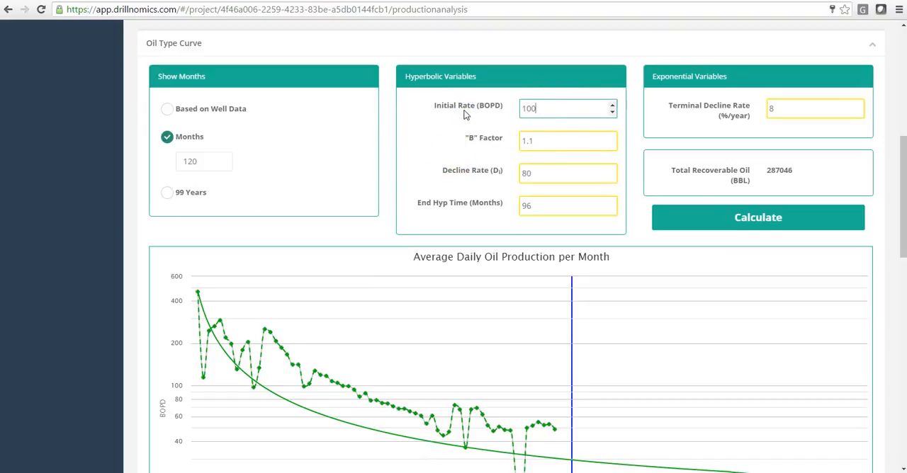
{"action": "key", "text": "Tab"}
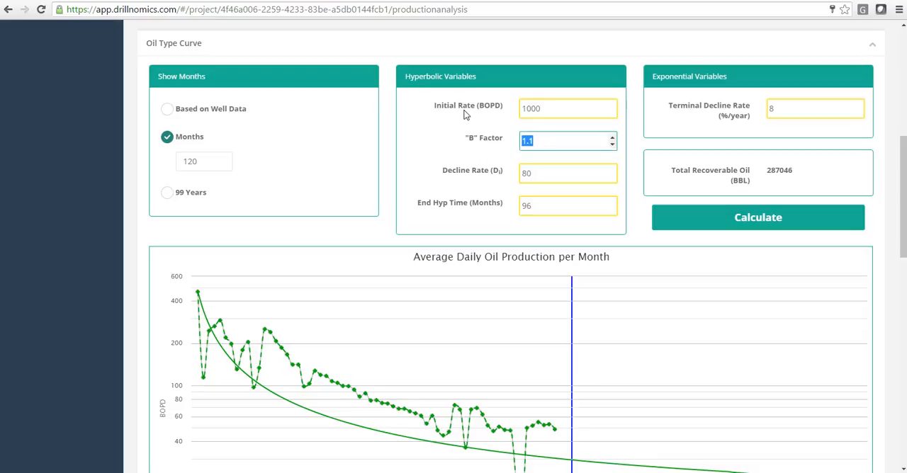
{"action": "type", "text": ".8"}
{"action": "key", "text": "Tab"}
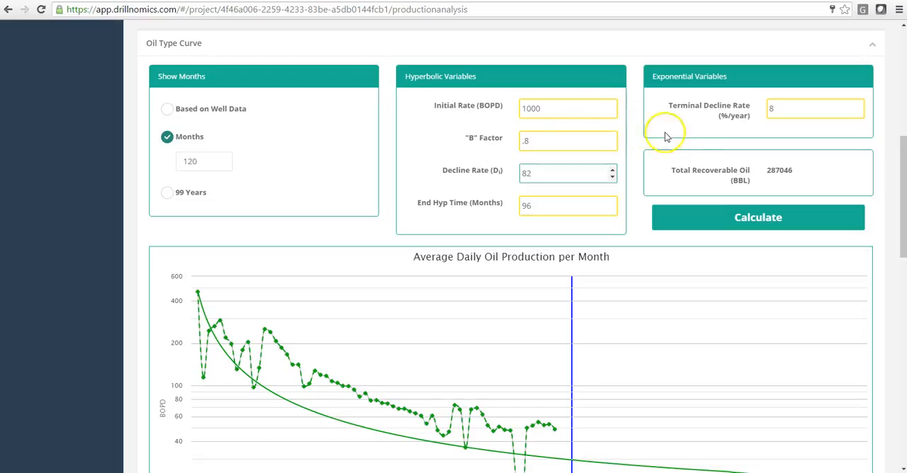
{"action": "left_click", "coordinate": [747, 224]}
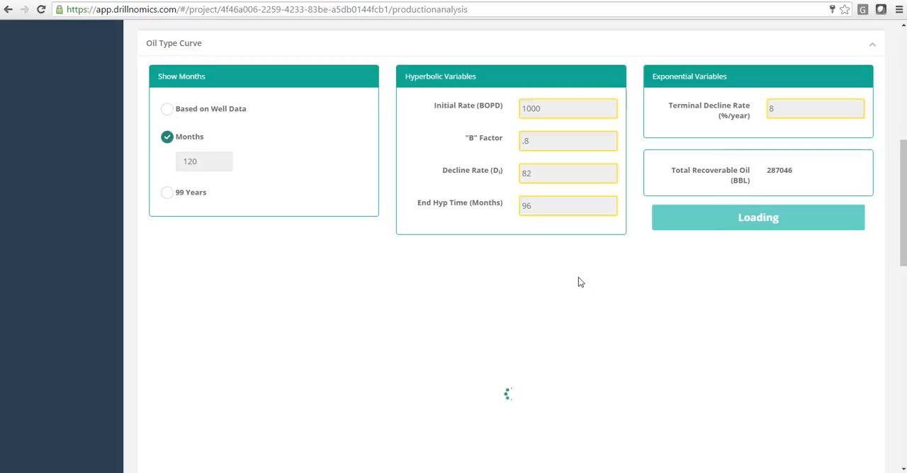
- Recalculate the gas type curve of SIDONIA 10-2128H with an initial rate of 155 MCFD, a "B" factor of 1 and a decline rate of 32
{"action": "scroll", "coordinate": [578, 282], "scroll_direction": "down", "scroll_amount": 3}
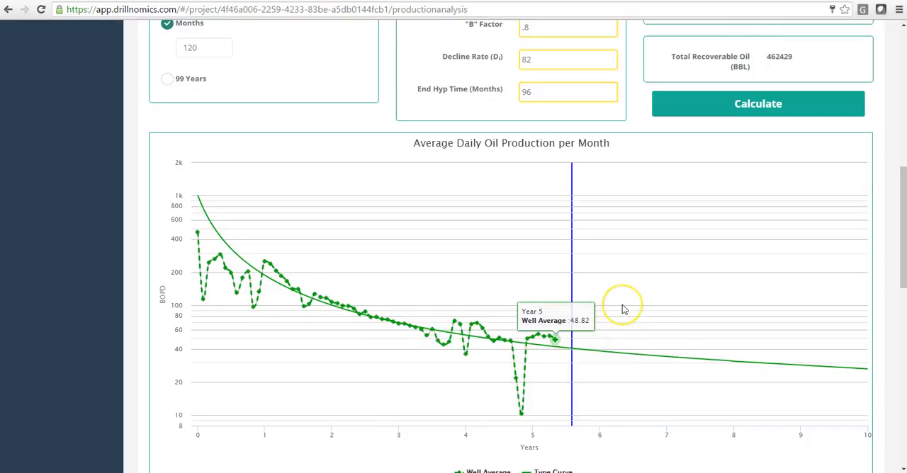
{"action": "scroll", "coordinate": [623, 308], "scroll_direction": "down", "scroll_amount": 3}
{"action": "scroll", "coordinate": [622, 307], "scroll_direction": "down", "scroll_amount": 5}
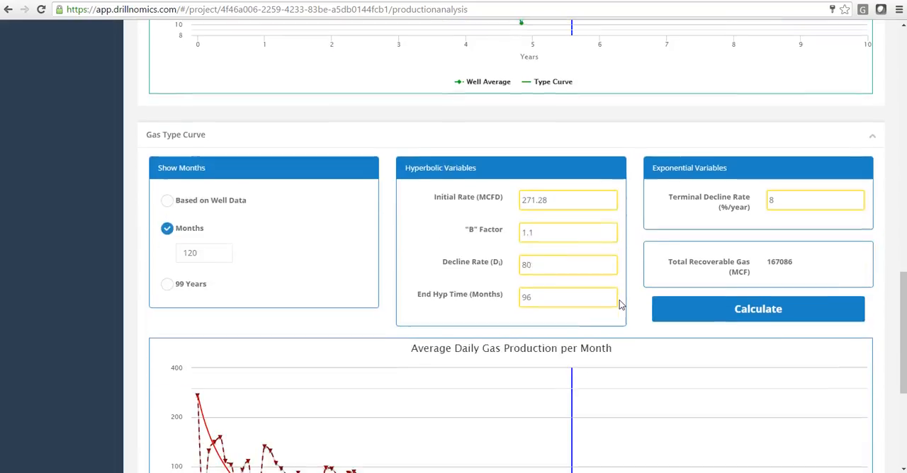
{"action": "scroll", "coordinate": [619, 304], "scroll_direction": "down", "scroll_amount": 1}
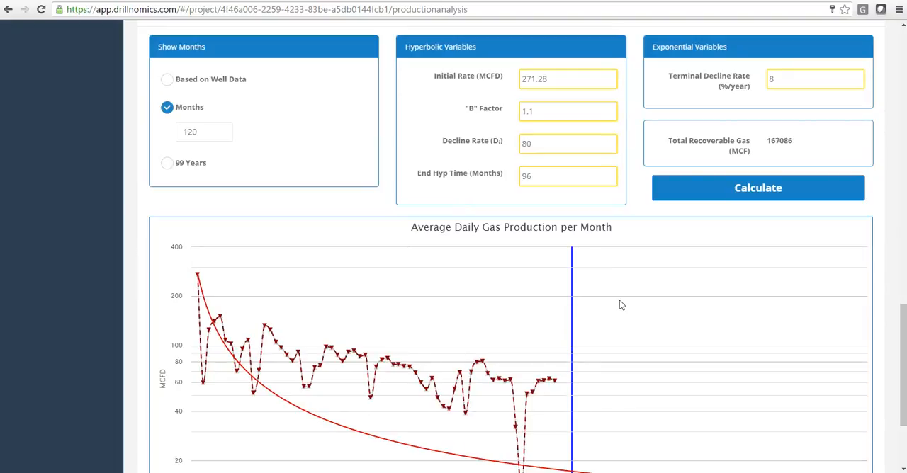
{"action": "scroll", "coordinate": [620, 305], "scroll_direction": "down", "scroll_amount": 2}
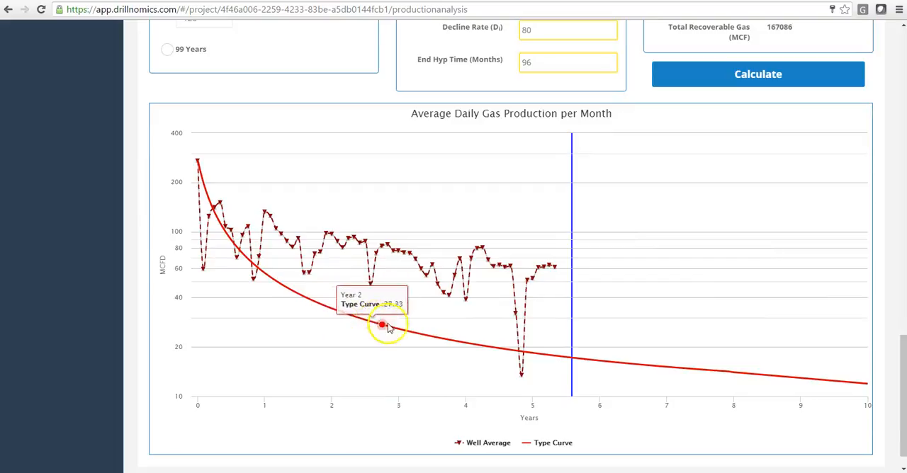
{"action": "scroll", "coordinate": [433, 333], "scroll_direction": "up", "scroll_amount": 2}
{"action": "scroll", "coordinate": [434, 333], "scroll_direction": "up", "scroll_amount": 1}
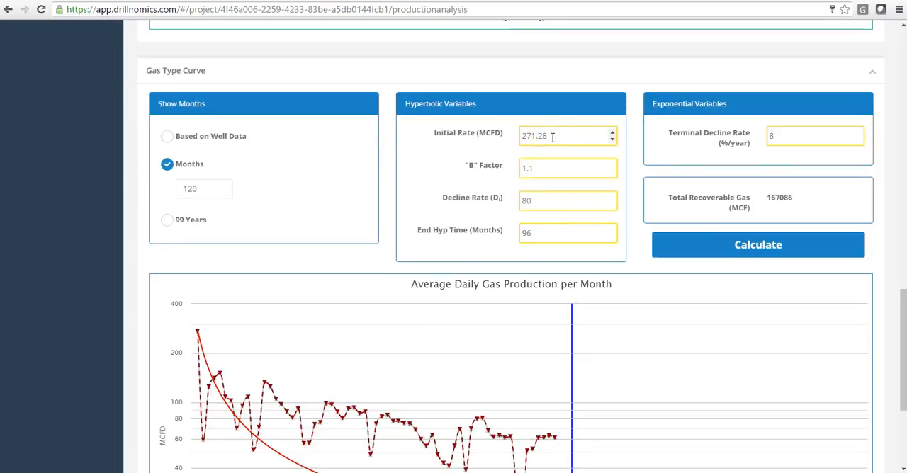
{"action": "left_click_drag", "start_coordinate": [551, 137], "coordinate": [459, 137]}
{"action": "type", "text": "1"}
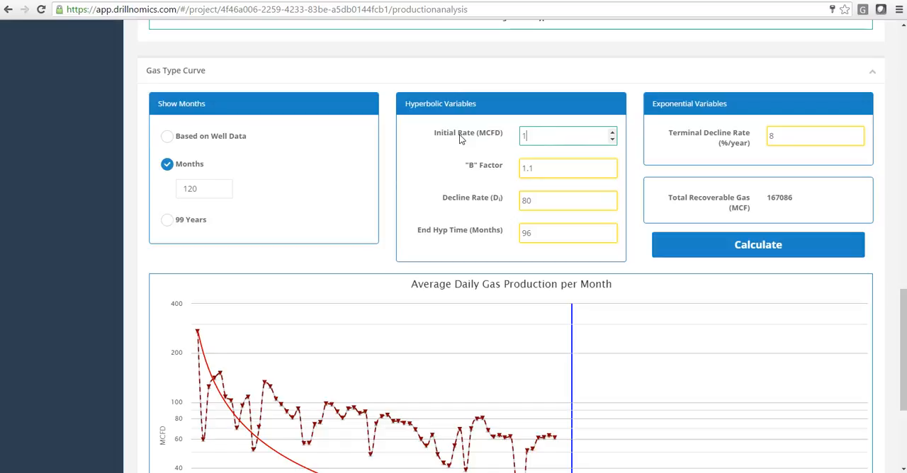
{"action": "type", "text": "55"}
{"action": "key", "text": "Tab"}
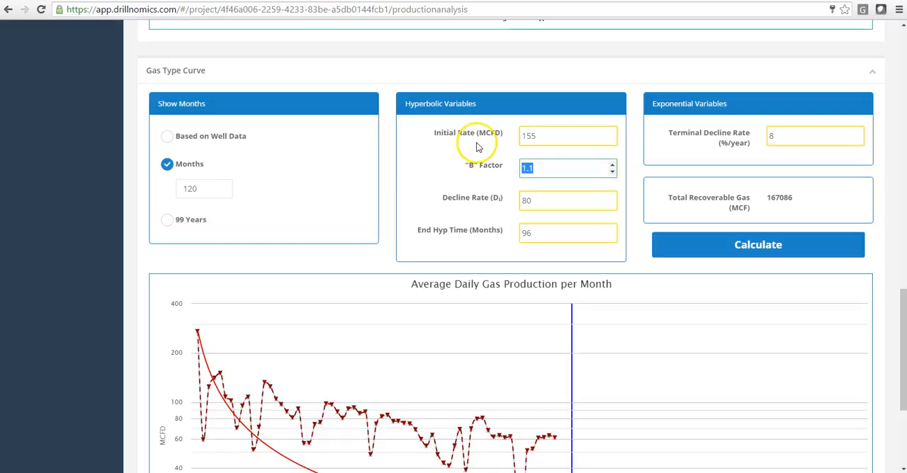
{"action": "type", "text": "1"}
{"action": "key", "text": "Tab"}
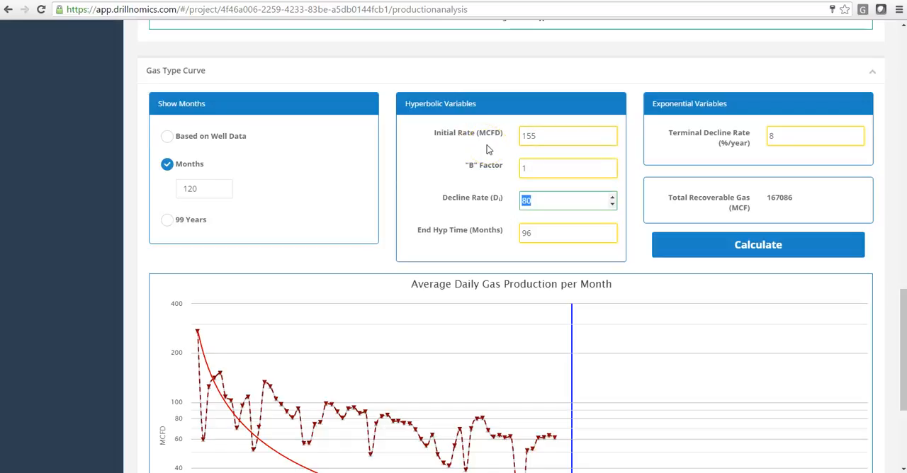
{"action": "type", "text": "32"}
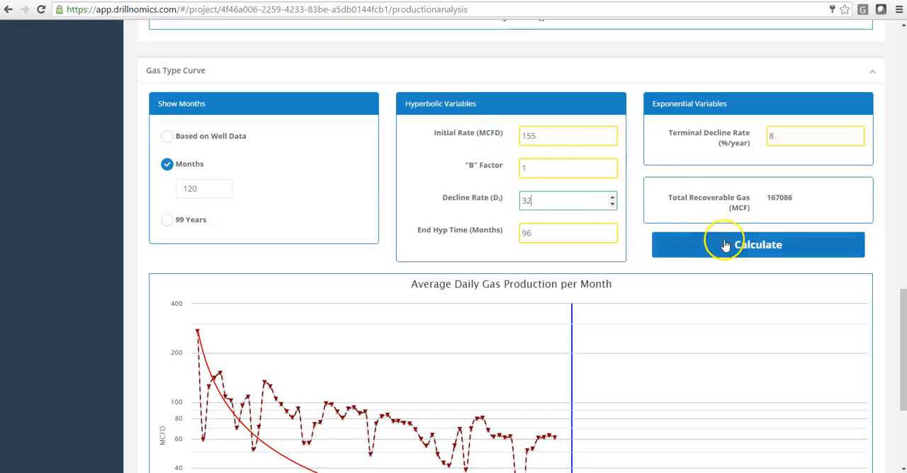
{"action": "left_click", "coordinate": [670, 244]}
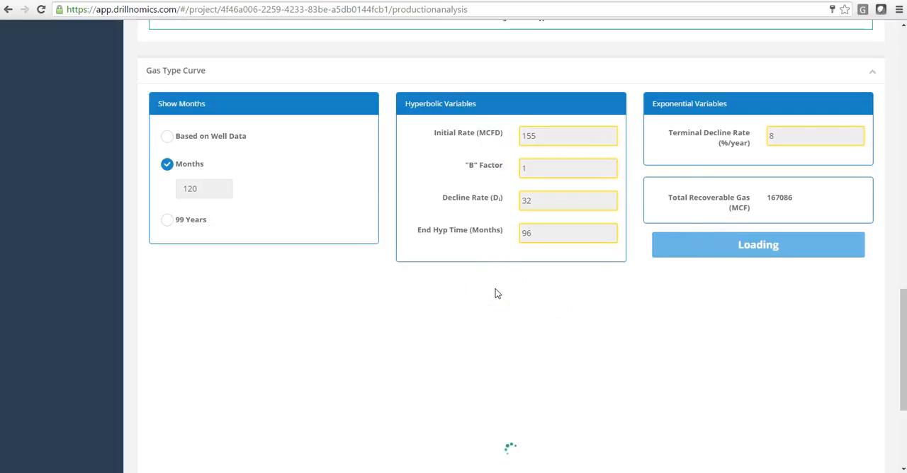
{"action": "scroll", "coordinate": [495, 293], "scroll_direction": "down", "scroll_amount": 2}
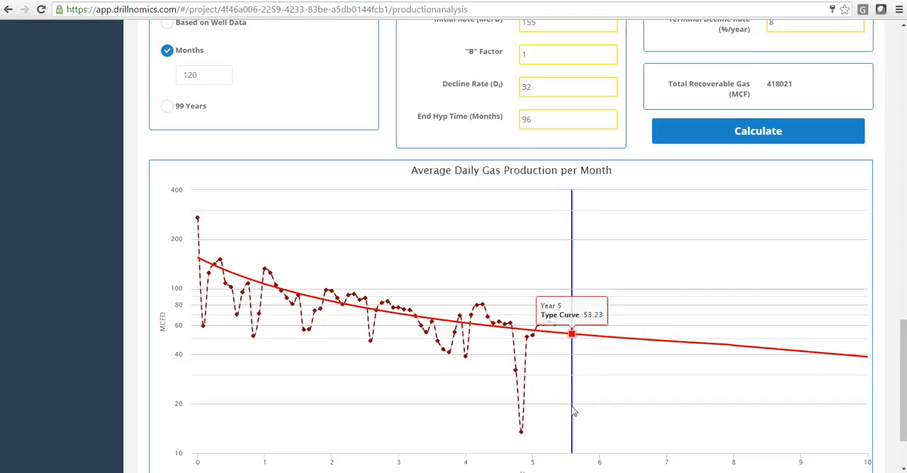
- Choose the well SIDONIA 44-2821H for editing and base its average production on the peak month
{"action": "scroll", "coordinate": [573, 412], "scroll_direction": "up", "scroll_amount": 5}
{"action": "scroll", "coordinate": [575, 360], "scroll_direction": "down", "scroll_amount": 3}
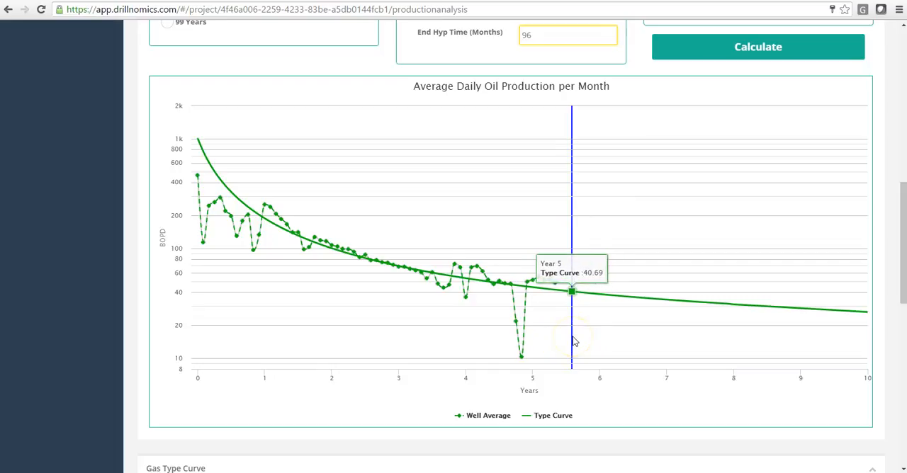
{"action": "scroll", "coordinate": [574, 342], "scroll_direction": "up", "scroll_amount": 7}
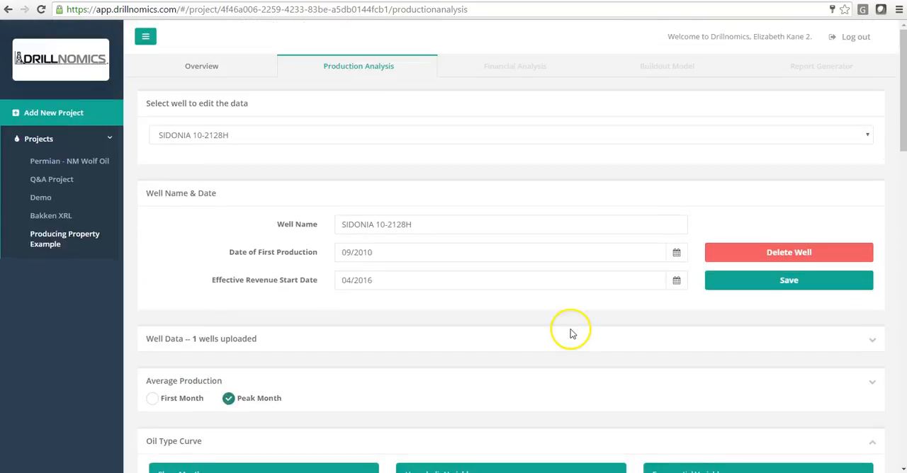
{"action": "left_click", "coordinate": [869, 136]}
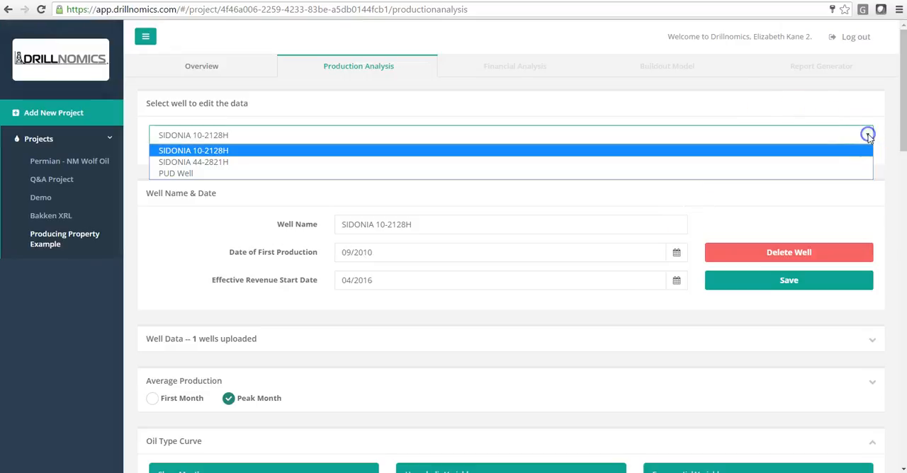
{"action": "left_click", "coordinate": [834, 166]}
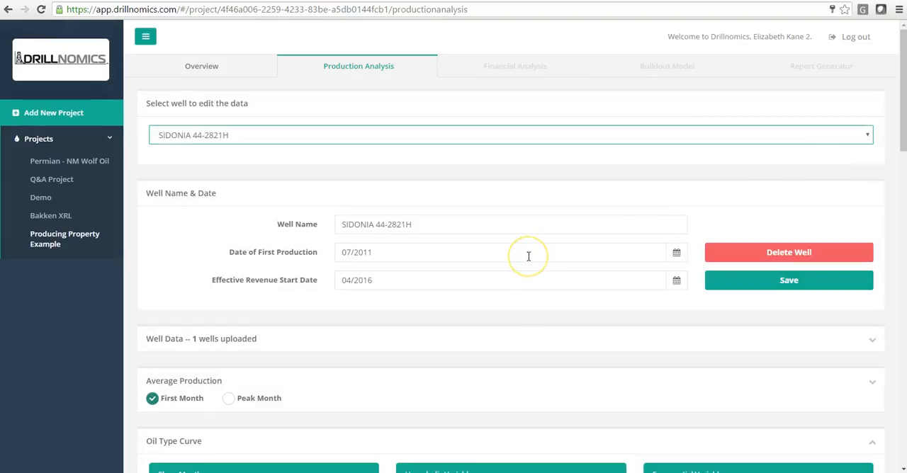
{"action": "scroll", "coordinate": [528, 256], "scroll_direction": "down", "scroll_amount": 3}
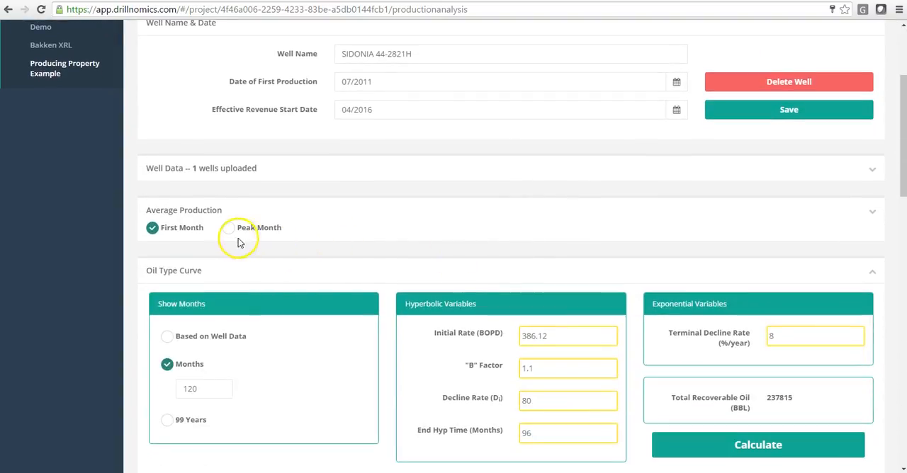
{"action": "left_click", "coordinate": [228, 232]}
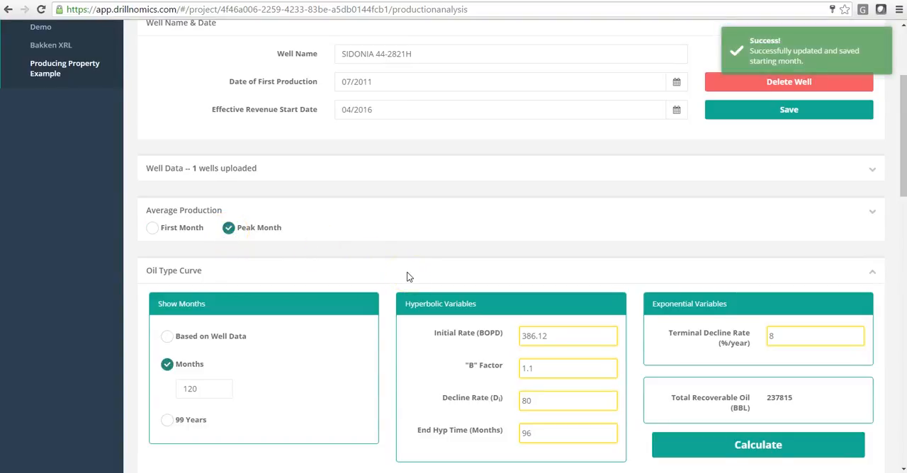
- Recalculate the oil type curve of SIDONIA 44-2821H with a "B" factor of 1 and a decline rate of 62
{"action": "scroll", "coordinate": [407, 277], "scroll_direction": "down", "scroll_amount": 4}
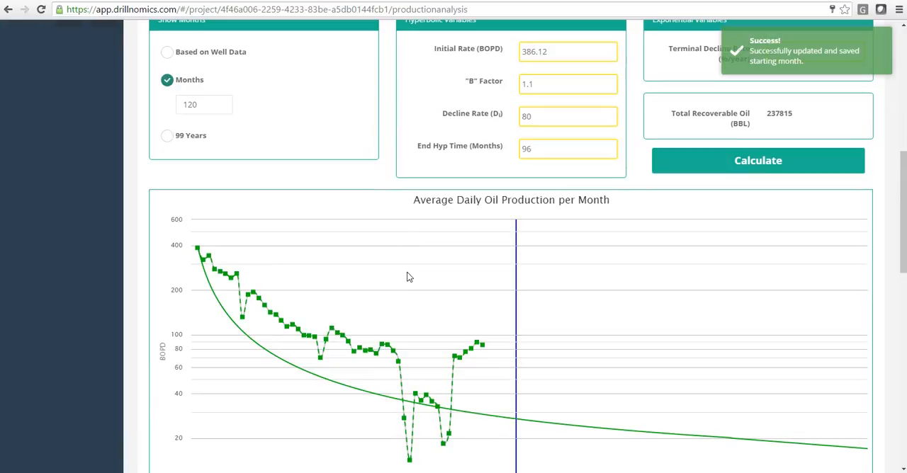
{"action": "left_click_drag", "start_coordinate": [551, 58], "coordinate": [486, 55]}
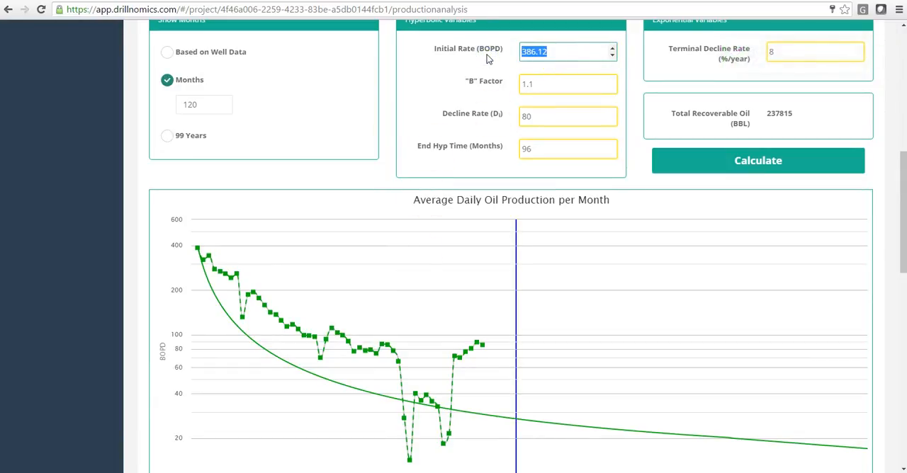
{"action": "key", "text": "Tab"}
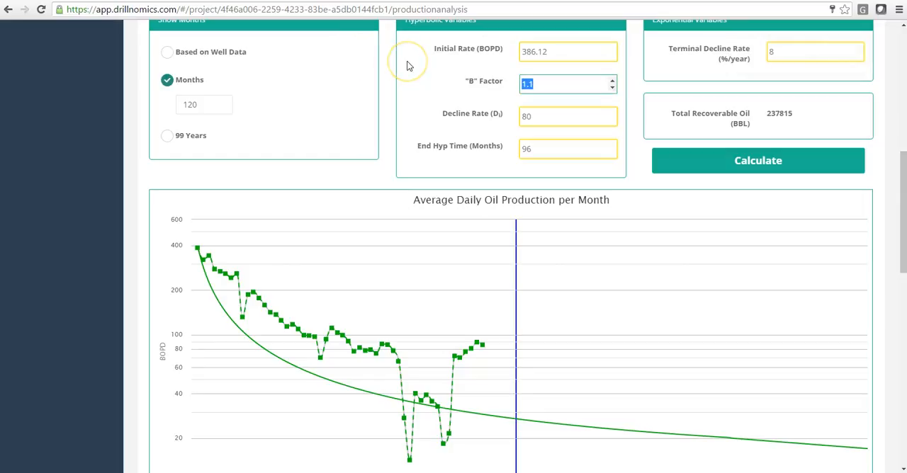
{"action": "type", "text": "1"}
{"action": "key", "text": "Tab"}
{"action": "type", "text": "62"}
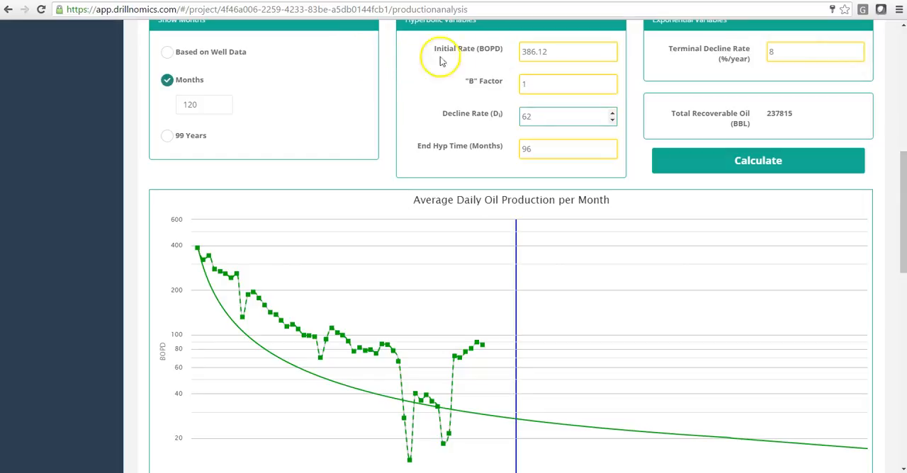
{"action": "left_click", "coordinate": [769, 171]}
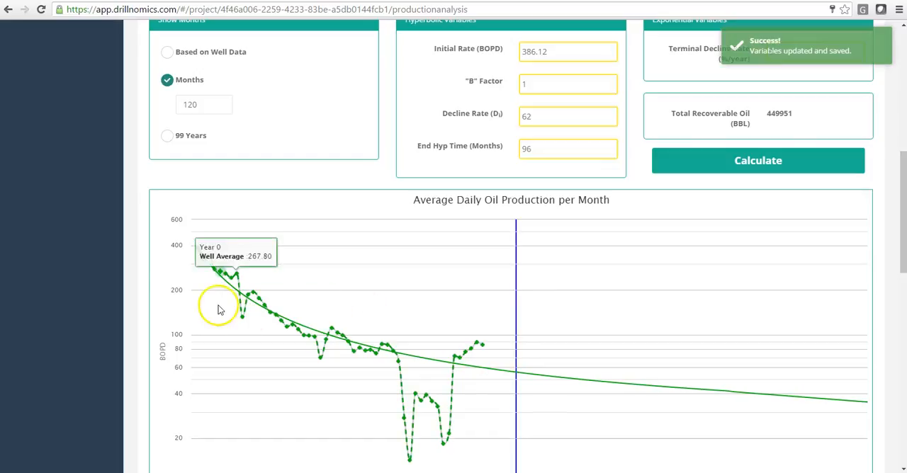
- Recalculate the gas type curve of SIDONIA 44-2821H with a "B" factor of 1 and a decline rate of 28
{"action": "scroll", "coordinate": [400, 333], "scroll_direction": "down", "scroll_amount": 10}
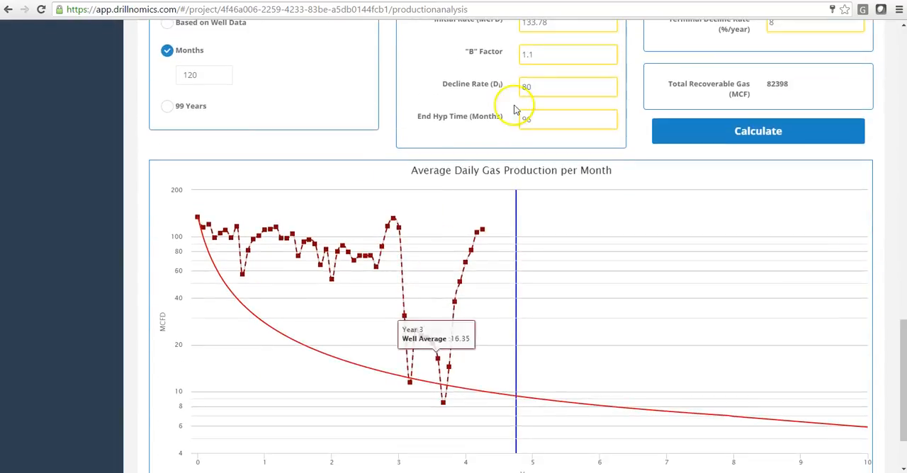
{"action": "scroll", "coordinate": [522, 101], "scroll_direction": "up", "scroll_amount": 1}
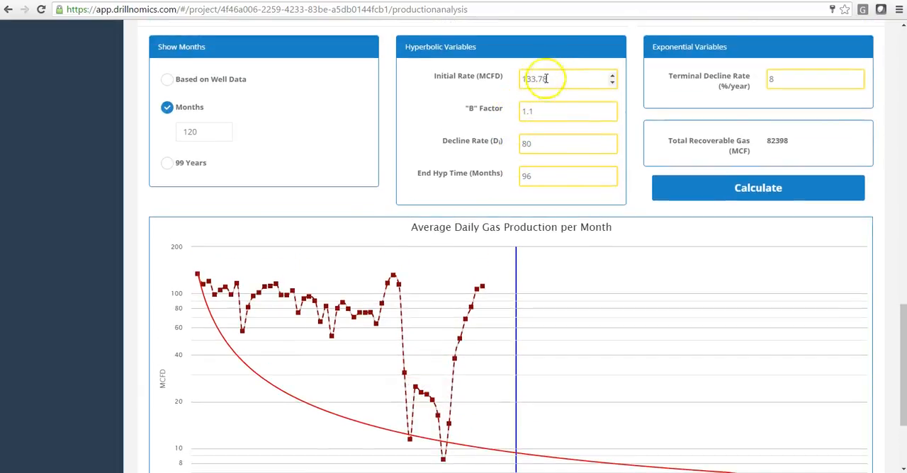
{"action": "left_click", "coordinate": [547, 114]}
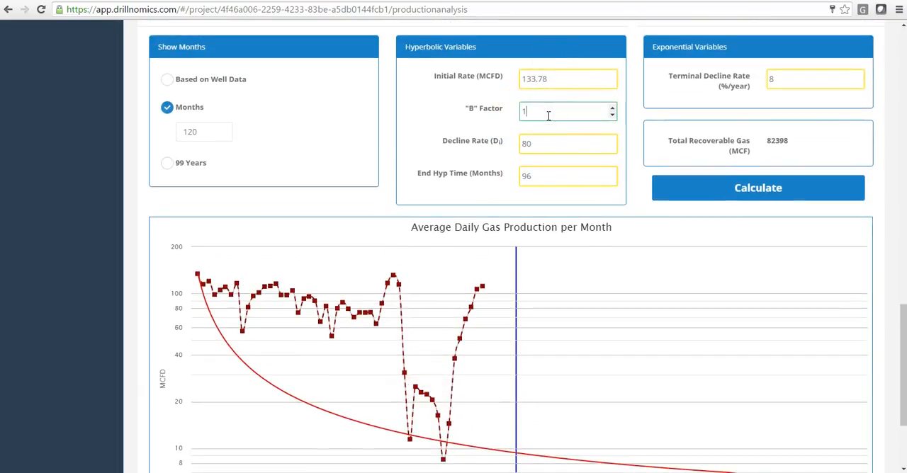
{"action": "key", "text": "Tab"}
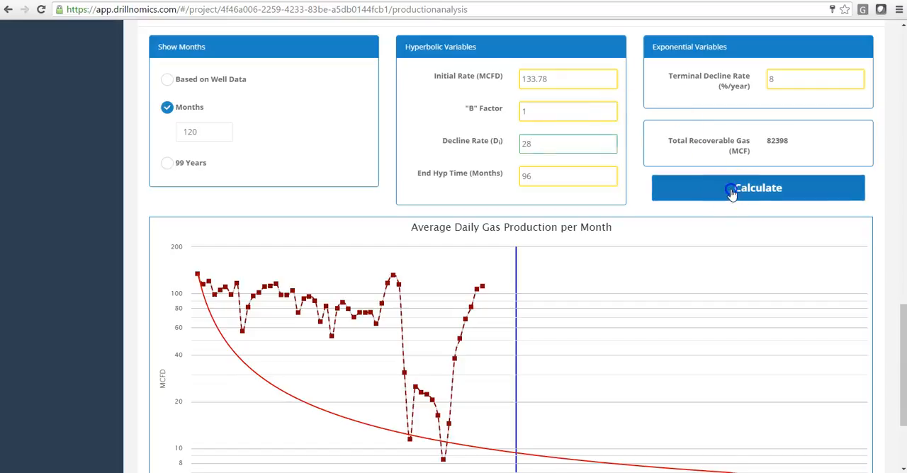
{"action": "left_click", "coordinate": [673, 189]}
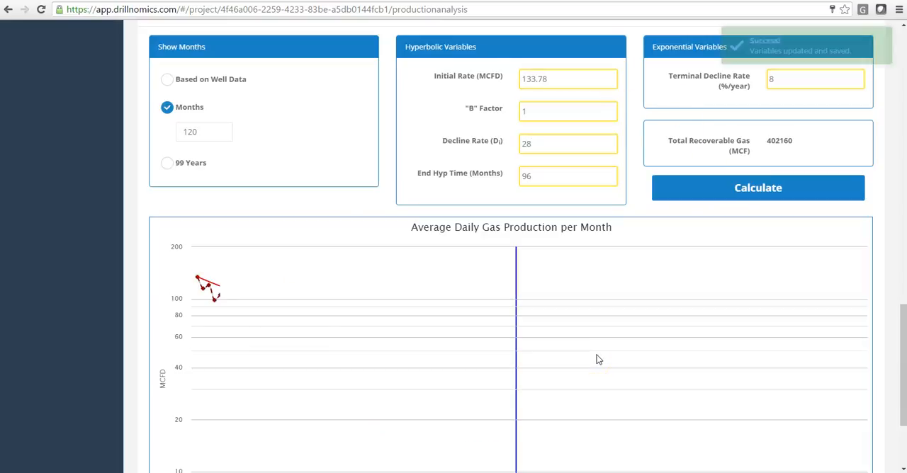
{"action": "scroll", "coordinate": [596, 357], "scroll_direction": "down", "scroll_amount": 2}
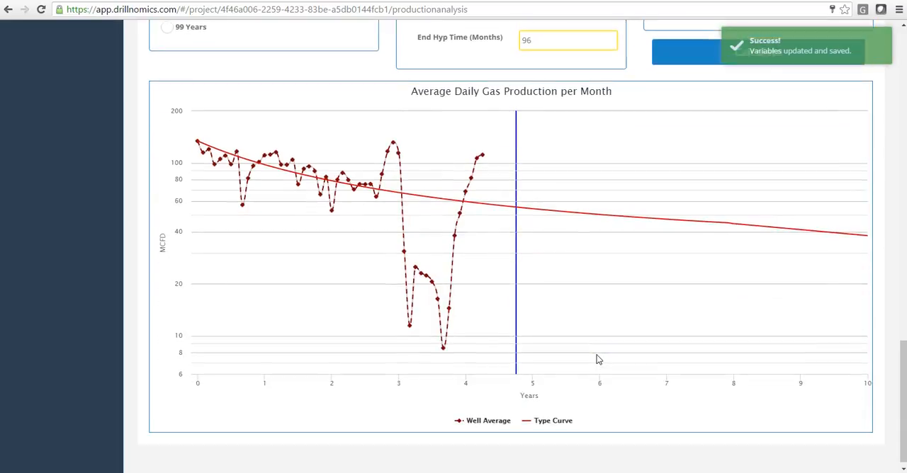
- Choose the PUD Well for editing in the production analysis
{"action": "scroll", "coordinate": [597, 357], "scroll_direction": "up", "scroll_amount": 10}
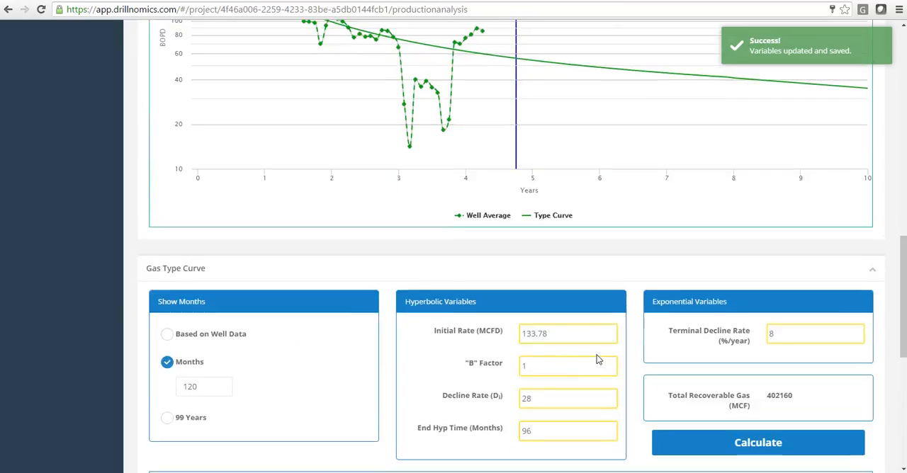
{"action": "scroll", "coordinate": [596, 355], "scroll_direction": "up", "scroll_amount": 6}
{"action": "left_click", "coordinate": [596, 355]}
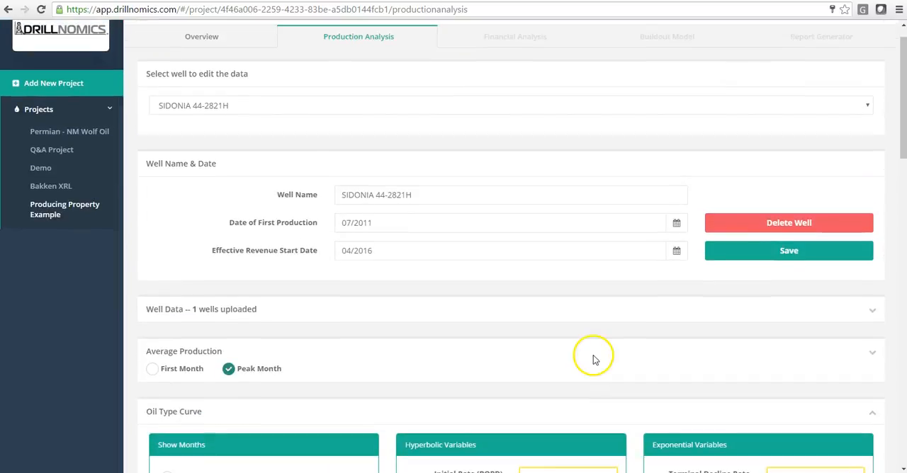
{"action": "left_click", "coordinate": [868, 106]}
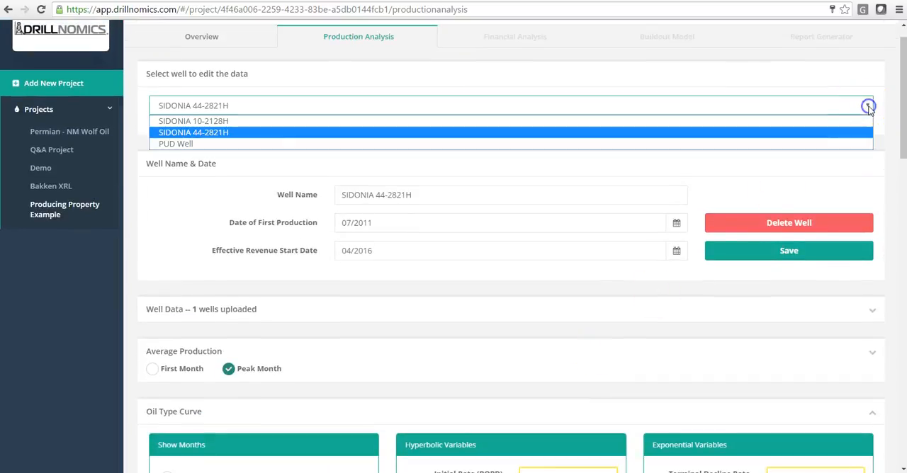
{"action": "left_click", "coordinate": [791, 146]}
- Upload the Production Data 98P file as the well data of the PUD Well
{"action": "scroll", "coordinate": [720, 135], "scroll_direction": "up", "scroll_amount": 1}
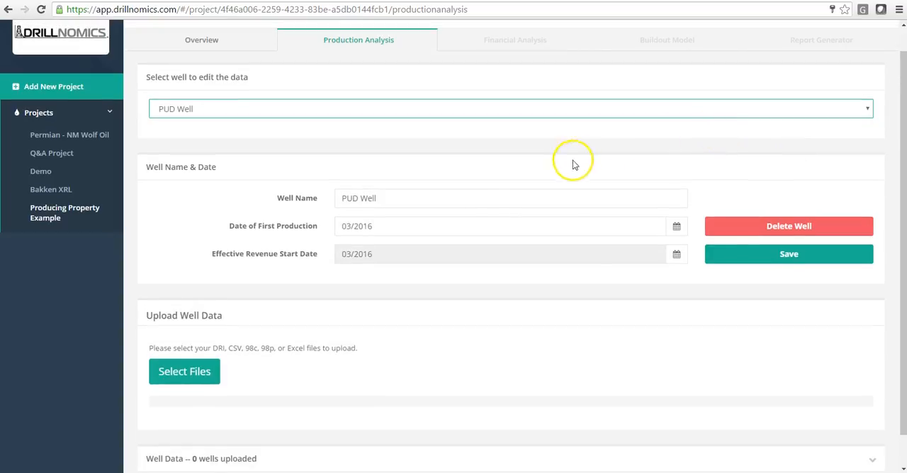
{"action": "left_click", "coordinate": [209, 372]}
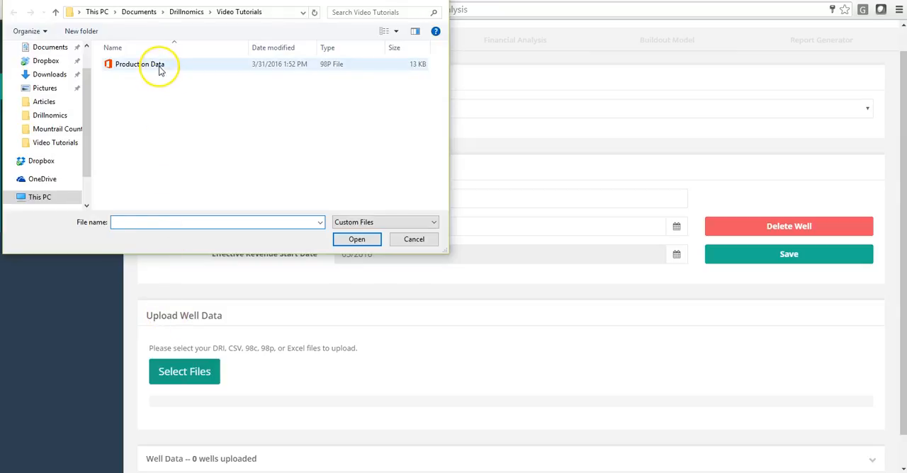
{"action": "double_click", "coordinate": [159, 70]}
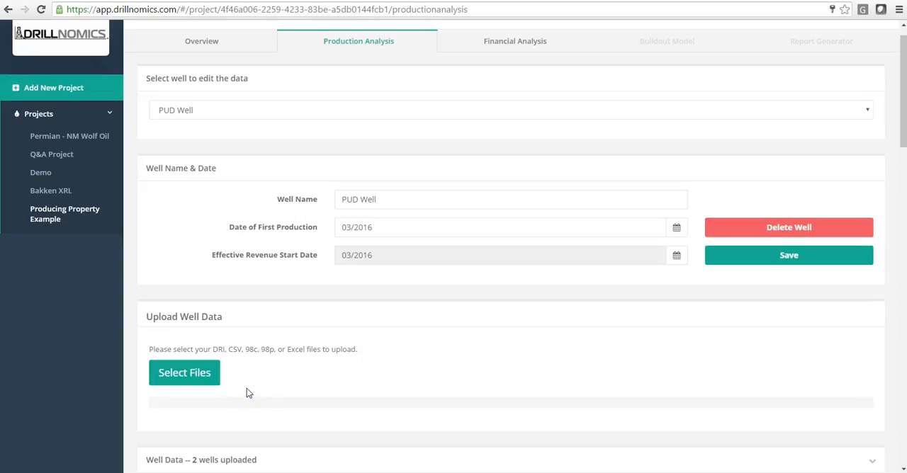
{"action": "scroll", "coordinate": [246, 389], "scroll_direction": "down", "scroll_amount": 3}
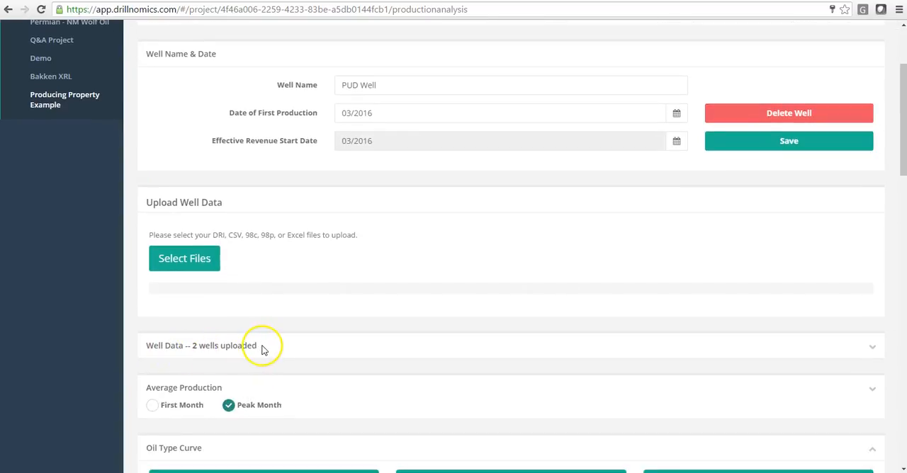
- Examine the uploaded oil and gas production tables in the PUD Well's well data
{"action": "left_click", "coordinate": [874, 349]}
{"action": "scroll", "coordinate": [829, 361], "scroll_direction": "down", "scroll_amount": 1}
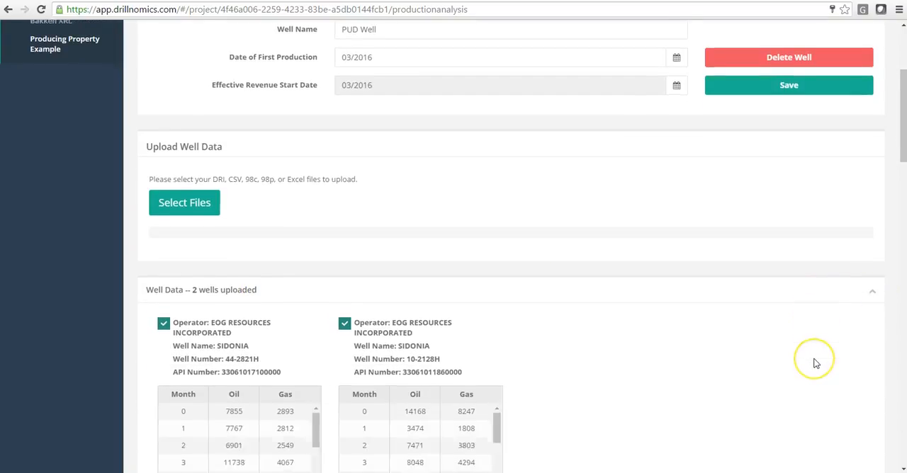
{"action": "scroll", "coordinate": [779, 362], "scroll_direction": "down", "scroll_amount": 3}
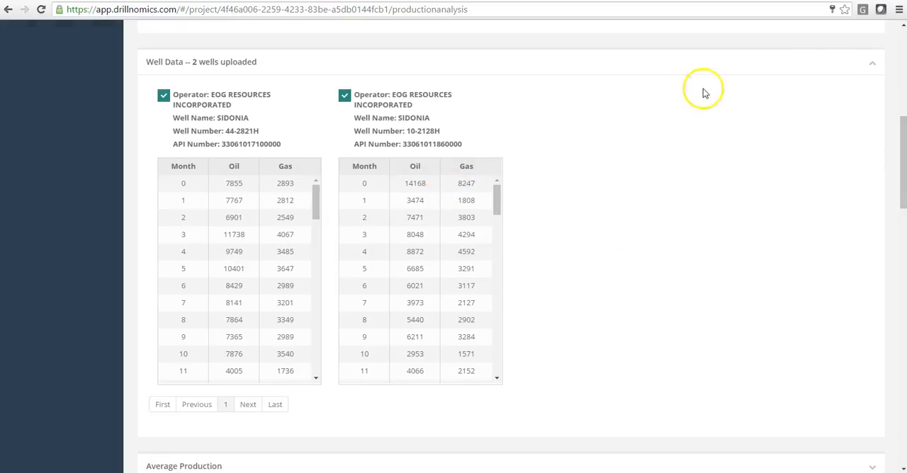
{"action": "left_click", "coordinate": [872, 63]}
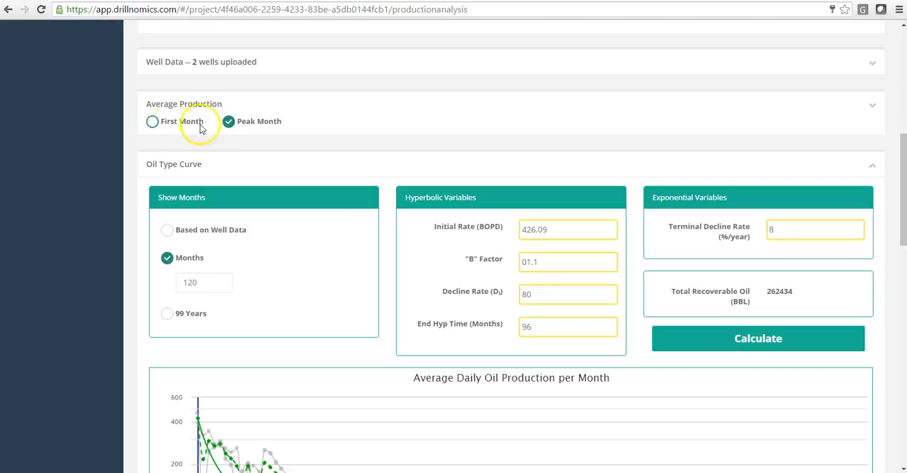
- With average production on Peak Month, recalculate the PUD Well's oil type curve with a "B" factor of .9 and a decline rate of 66
{"action": "left_click", "coordinate": [236, 127]}
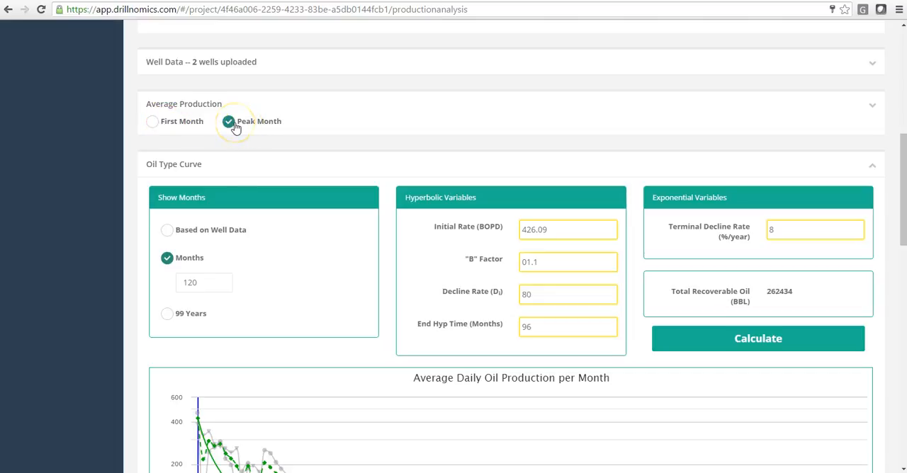
{"action": "scroll", "coordinate": [236, 126], "scroll_direction": "down", "scroll_amount": 1}
{"action": "scroll", "coordinate": [236, 126], "scroll_direction": "down", "scroll_amount": 1}
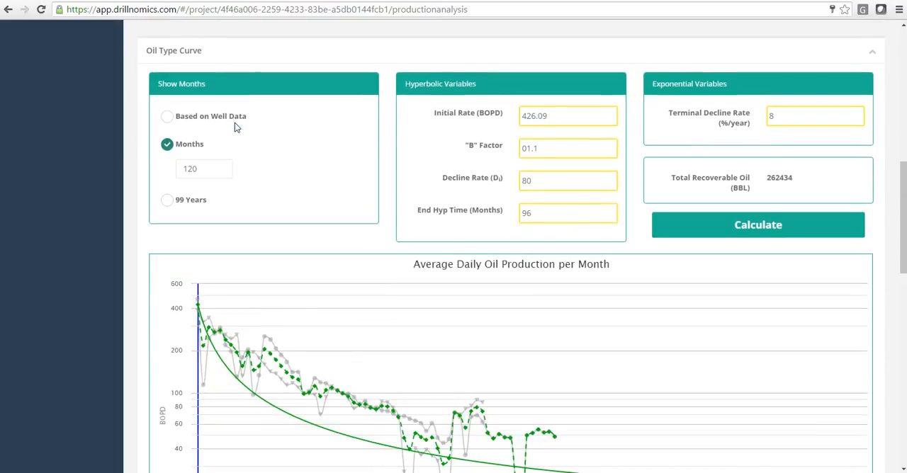
{"action": "scroll", "coordinate": [236, 126], "scroll_direction": "down", "scroll_amount": 1}
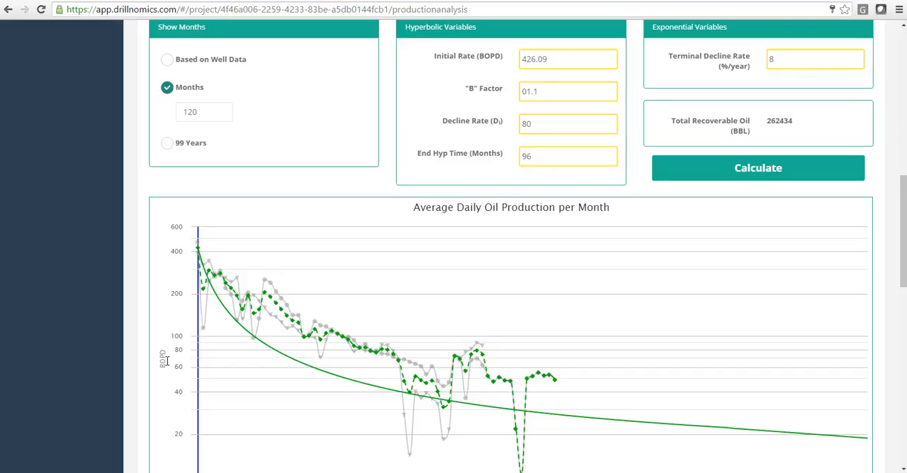
{"action": "scroll", "coordinate": [280, 319], "scroll_direction": "up", "scroll_amount": 2}
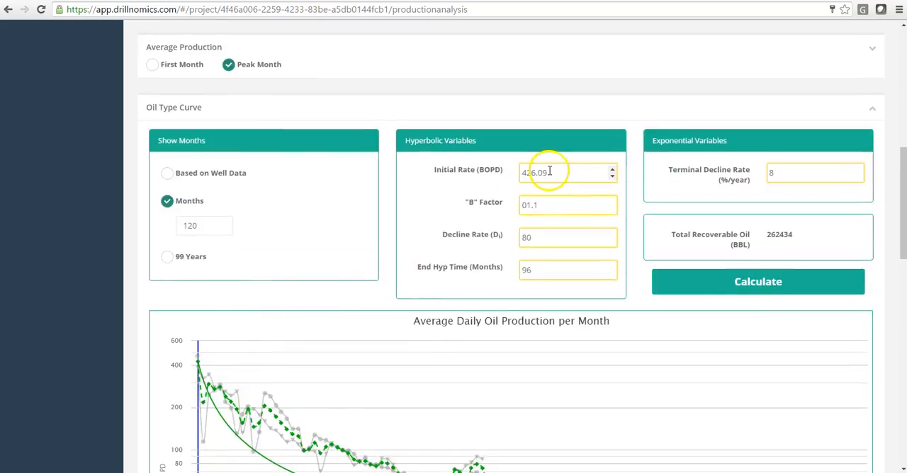
{"action": "left_click_drag", "start_coordinate": [549, 171], "coordinate": [492, 174]}
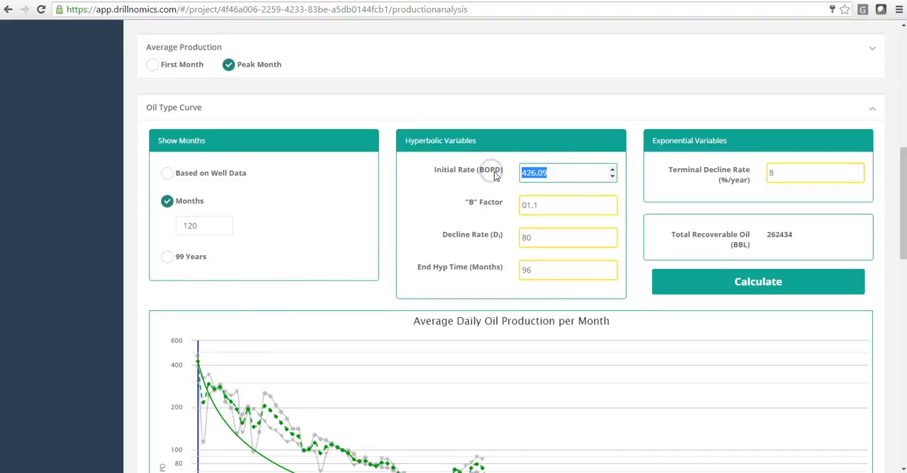
{"action": "key", "text": "Tab"}
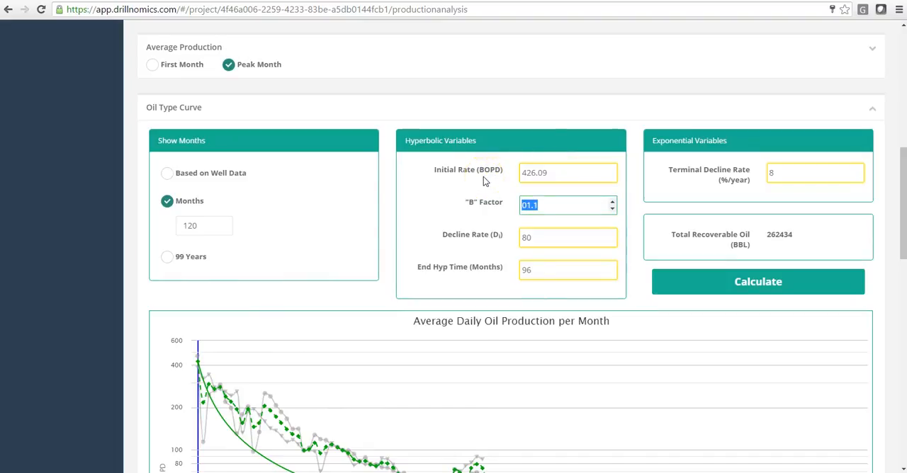
{"action": "type", "text": ".9"}
{"action": "key", "text": "Tab"}
{"action": "type", "text": "66"}
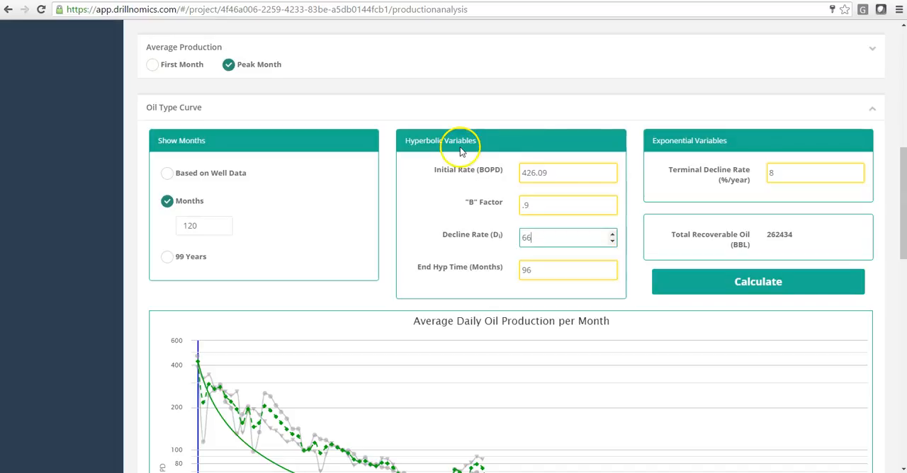
{"action": "left_click", "coordinate": [721, 286]}
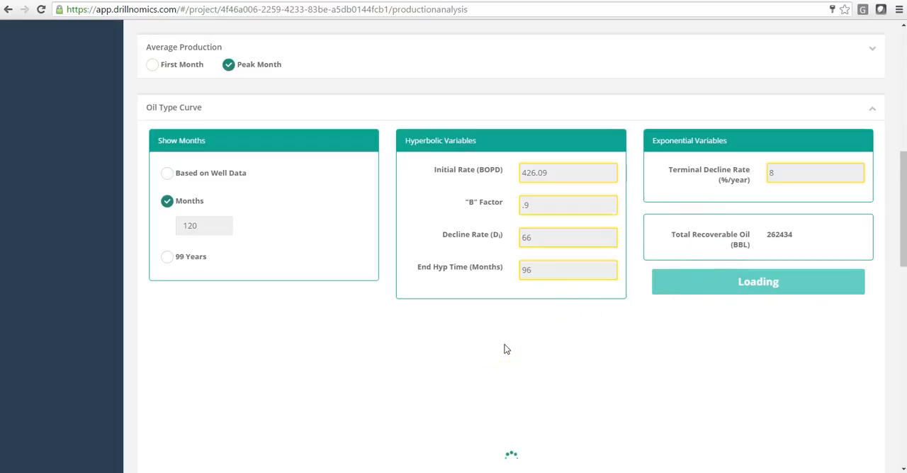
{"action": "scroll", "coordinate": [505, 348], "scroll_direction": "down", "scroll_amount": 1}
{"action": "scroll", "coordinate": [505, 348], "scroll_direction": "down", "scroll_amount": 7}
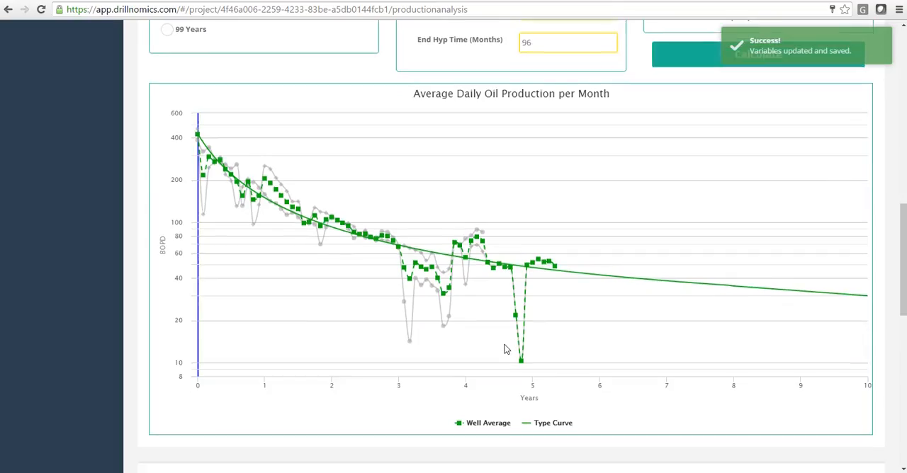
- Set the initial rate of the PUD Well's gas type curve to 140 MCFD
{"action": "scroll", "coordinate": [506, 349], "scroll_direction": "down", "scroll_amount": 2}
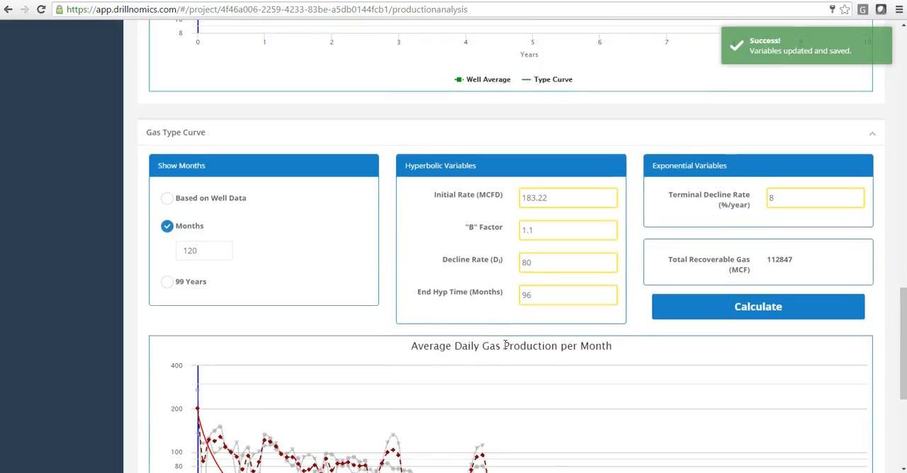
{"action": "left_click_drag", "start_coordinate": [544, 86], "coordinate": [498, 94]}
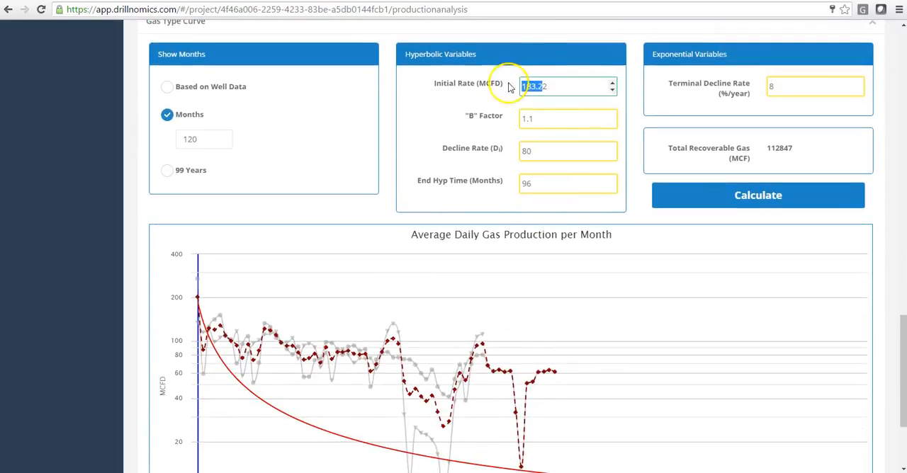
{"action": "left_click_drag", "start_coordinate": [550, 85], "coordinate": [504, 83]}
{"action": "type", "text": "140"}
{"action": "key", "text": "Tab"}
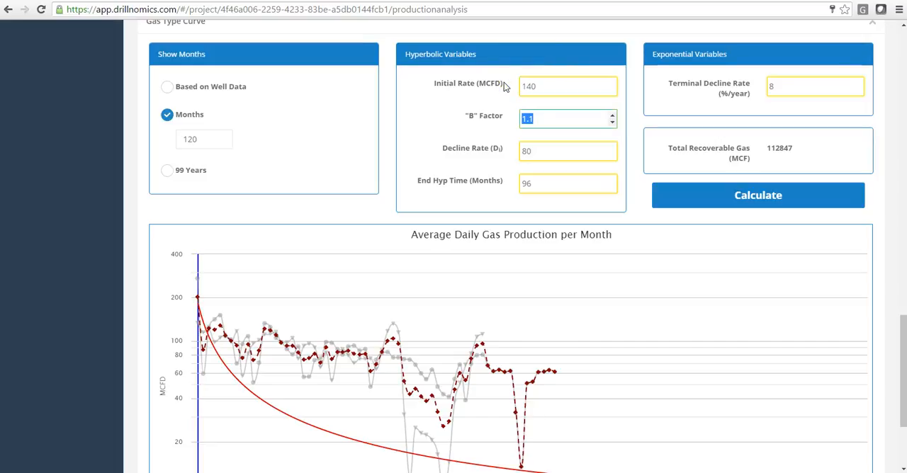
- Enter a "B" factor of .9 and a decline rate of 66 for the PUD Well's gas type curve
{"action": "type", "text": ".9"}
{"action": "key", "text": "Tab"}
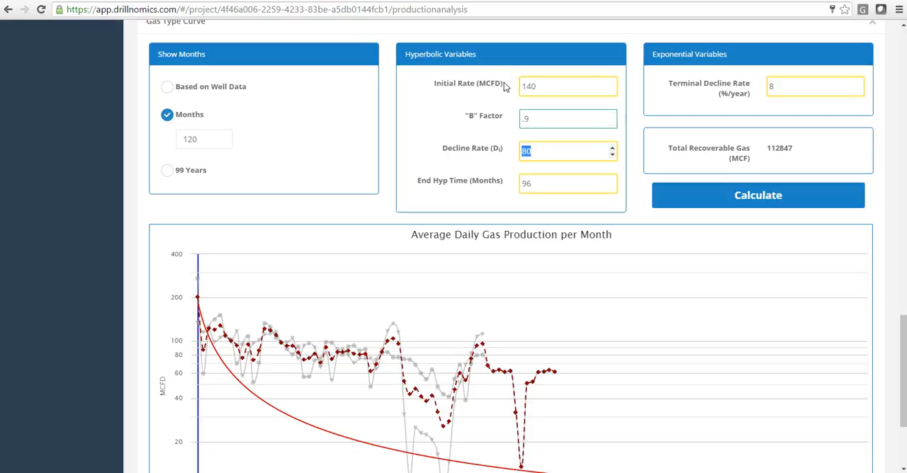
{"action": "type", "text": "66"}
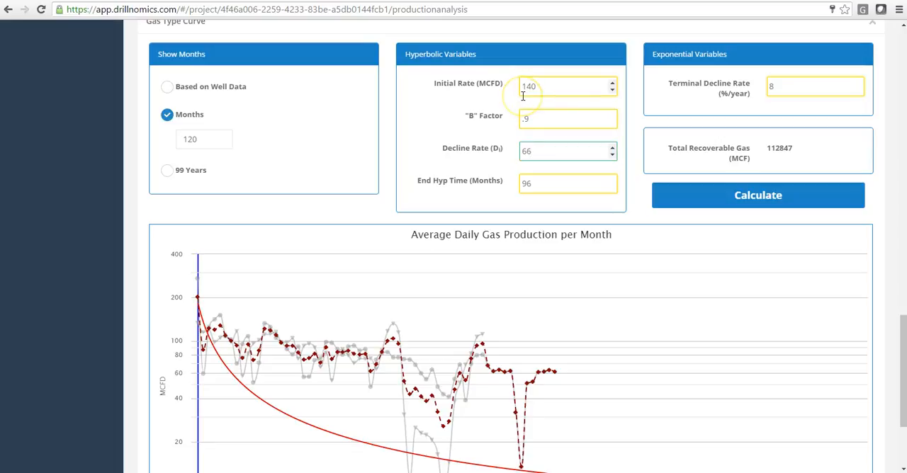
- Recalculate the PUD Well's gas type curve with a "B" factor of 1 and a decline rate of 29
{"action": "left_click_drag", "start_coordinate": [526, 119], "coordinate": [429, 122]}
{"action": "type", "text": "1"}
{"action": "left_click_drag", "start_coordinate": [531, 150], "coordinate": [467, 154]}
{"action": "type", "text": "29"}
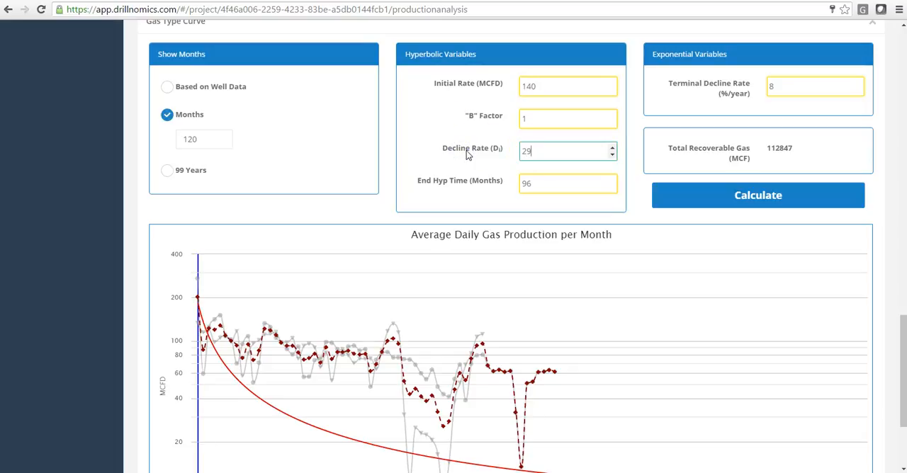
{"action": "left_click", "coordinate": [673, 196]}
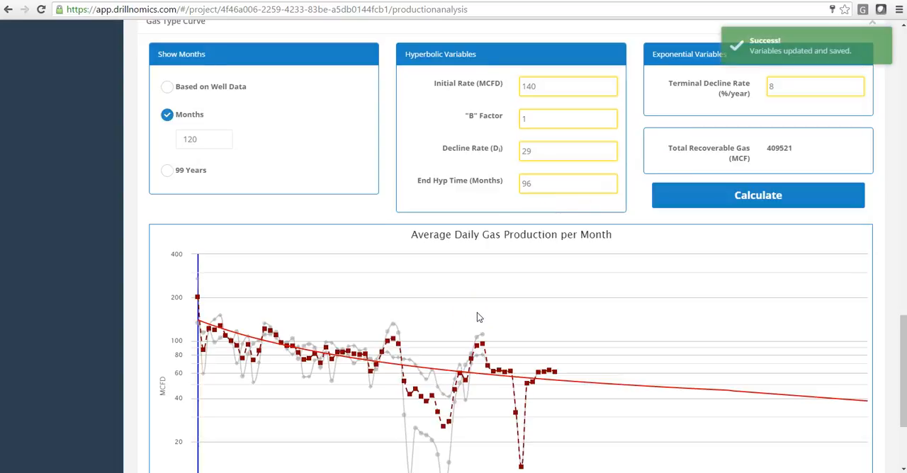
{"action": "scroll", "coordinate": [478, 317], "scroll_direction": "down", "scroll_amount": 3}
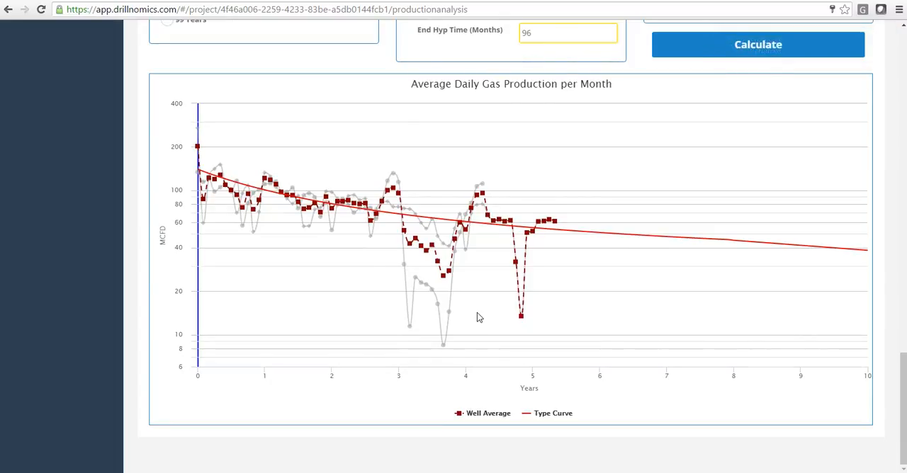
- Open the financial analysis and choose SIDONIA 10-2128H as the well to edit
{"action": "scroll", "coordinate": [477, 315], "scroll_direction": "up", "scroll_amount": 13}
{"action": "scroll", "coordinate": [477, 312], "scroll_direction": "up", "scroll_amount": 10}
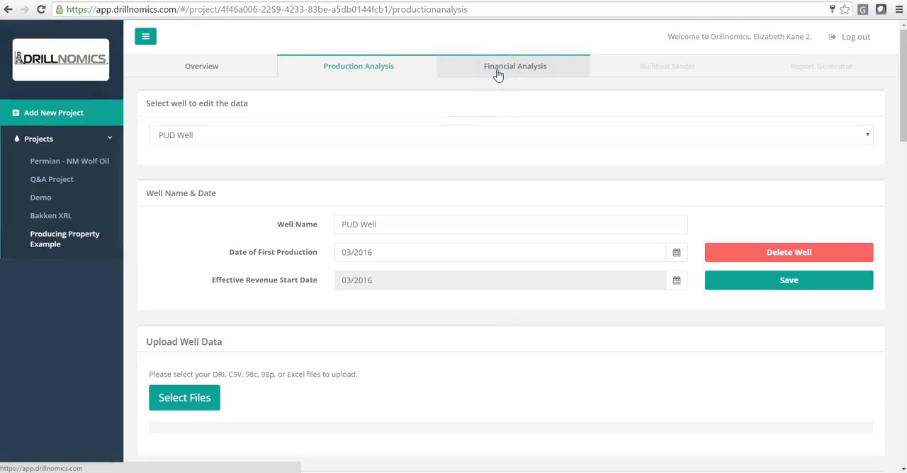
{"action": "left_click", "coordinate": [498, 73]}
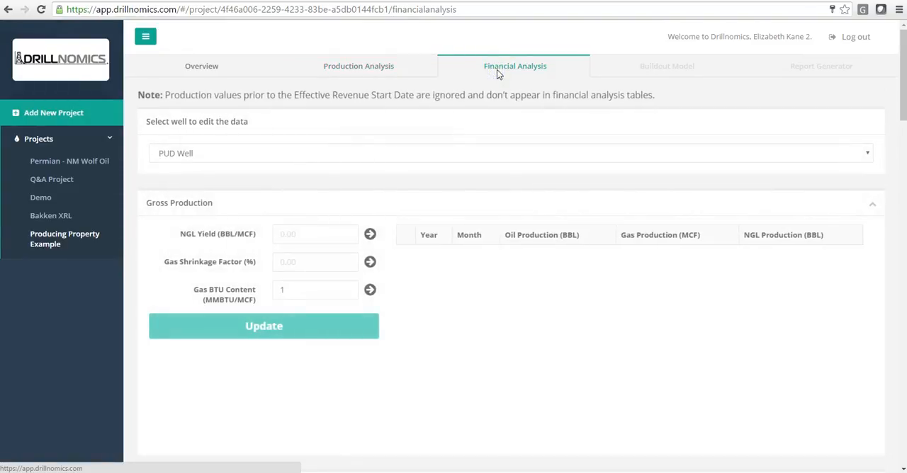
{"action": "left_click", "coordinate": [867, 154]}
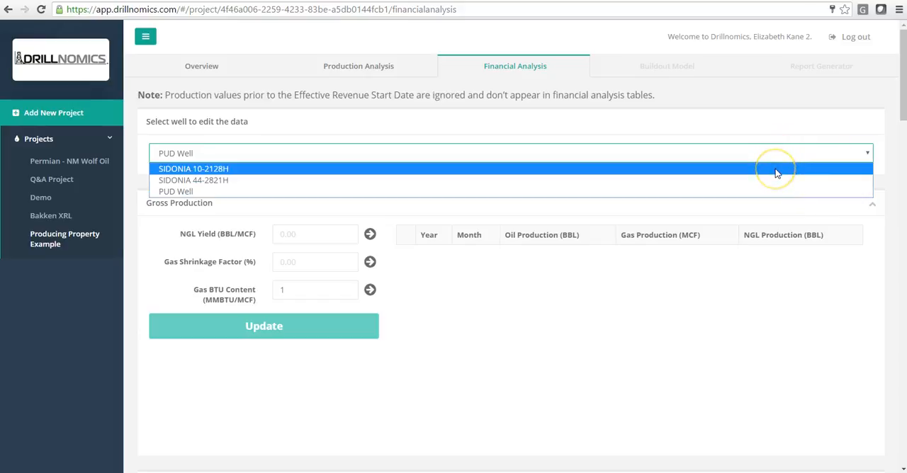
{"action": "left_click", "coordinate": [776, 170]}
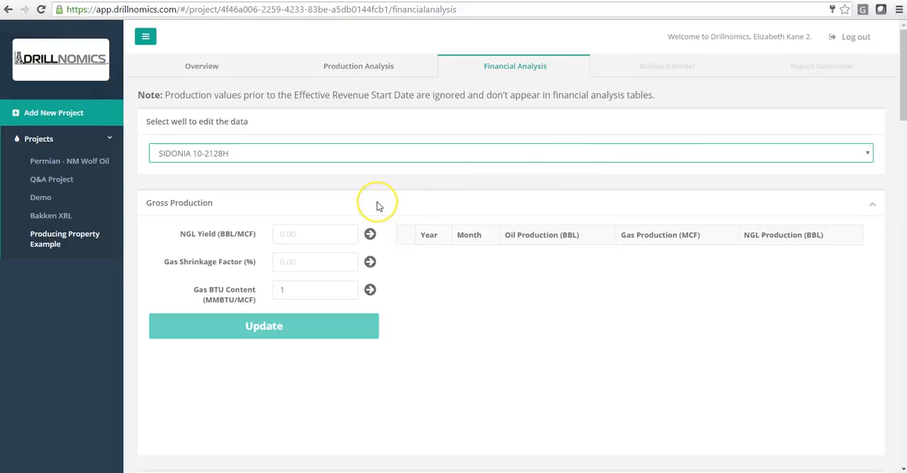
- Update the gross production of SIDONIA 10-2128H with an NGL yield of .1 BBL/MCF and a gas shrinkage factor of 25%
{"action": "scroll", "coordinate": [377, 205], "scroll_direction": "down", "scroll_amount": 2}
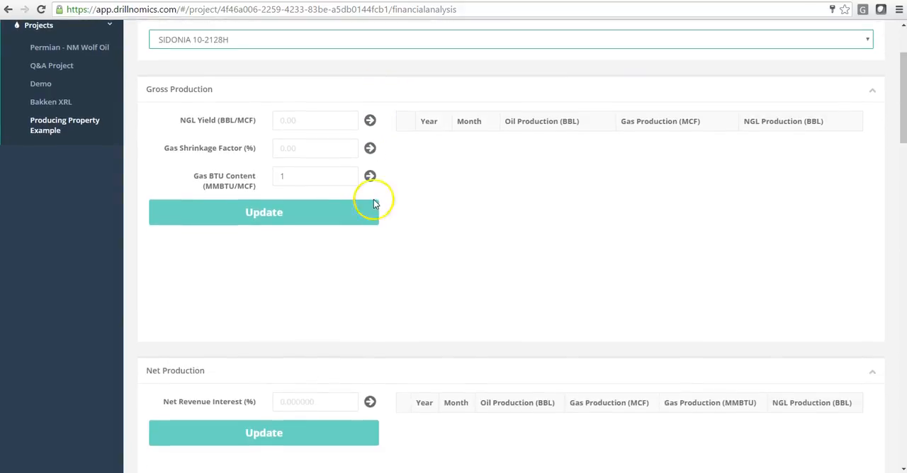
{"action": "left_click", "coordinate": [307, 120]}
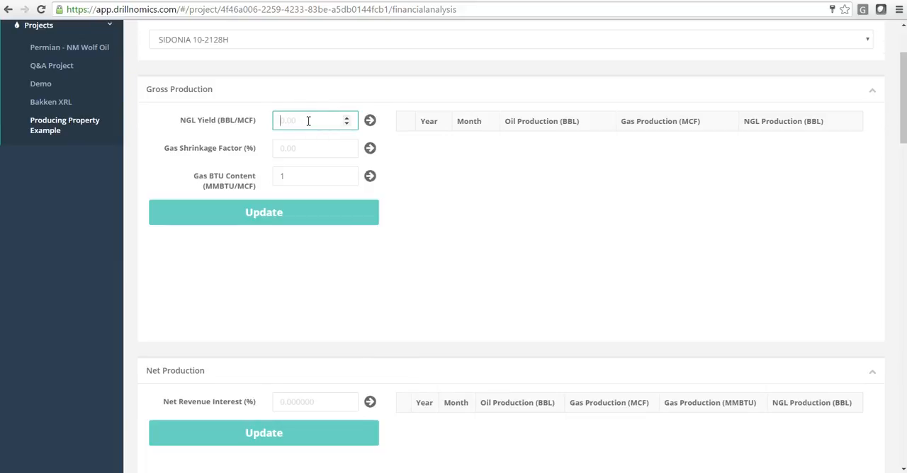
{"action": "type", "text": ".1"}
{"action": "key", "text": "Tab"}
{"action": "type", "text": "25"}
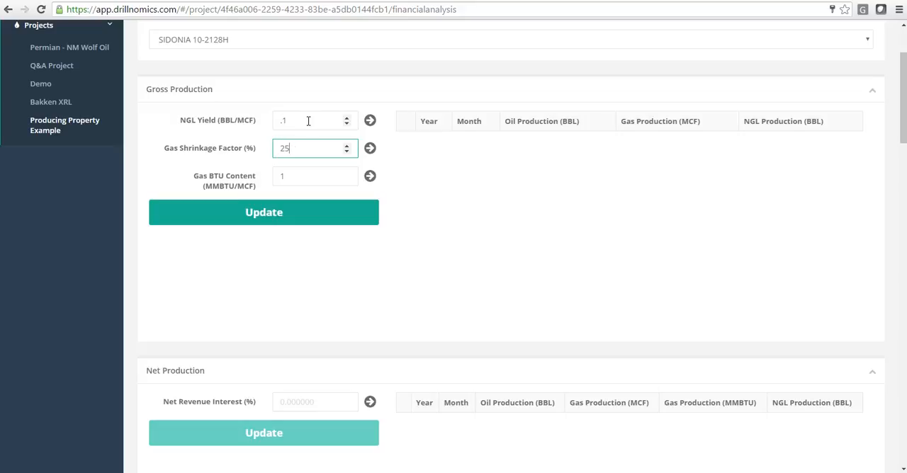
{"action": "key", "text": "Tab"}
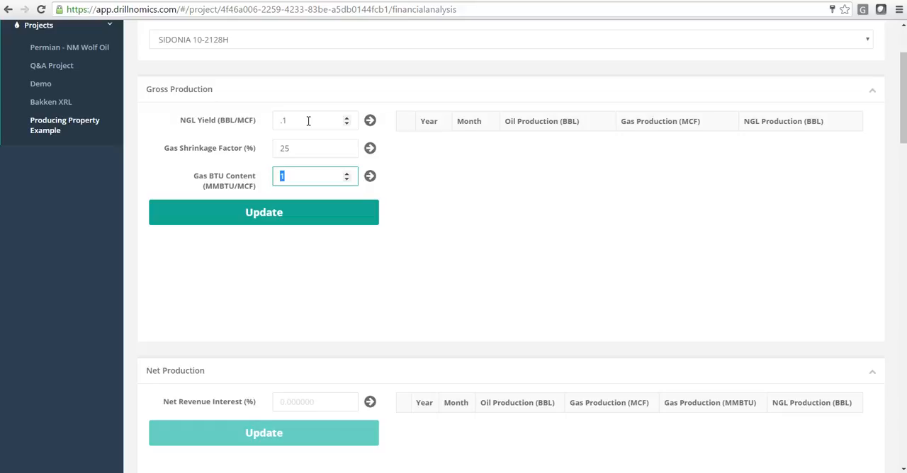
{"action": "left_click", "coordinate": [294, 219]}
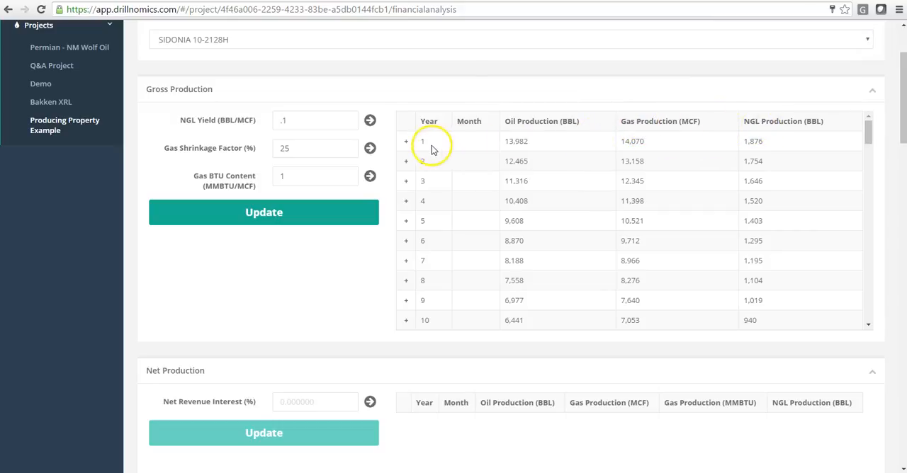
- Examine the monthly breakdown of gross production for years 1 and 2, collapsing each year again
{"action": "left_click", "coordinate": [405, 143]}
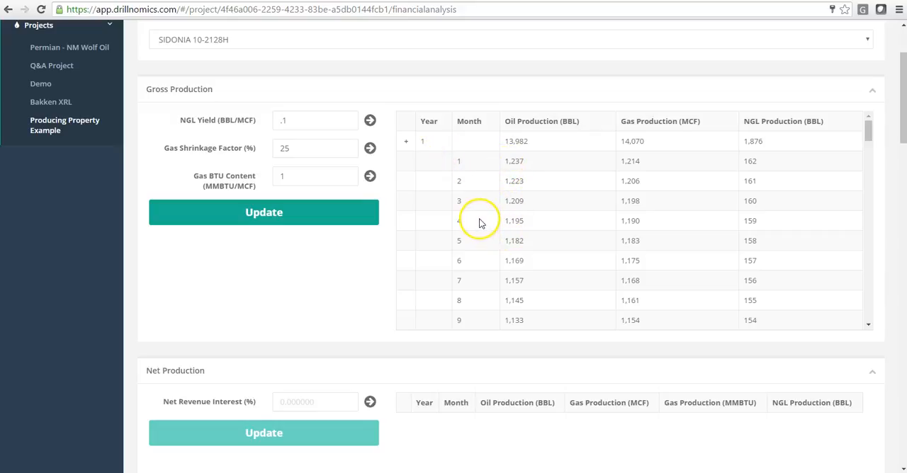
{"action": "left_click", "coordinate": [406, 141]}
{"action": "left_click", "coordinate": [406, 162]}
{"action": "left_click", "coordinate": [406, 162]}
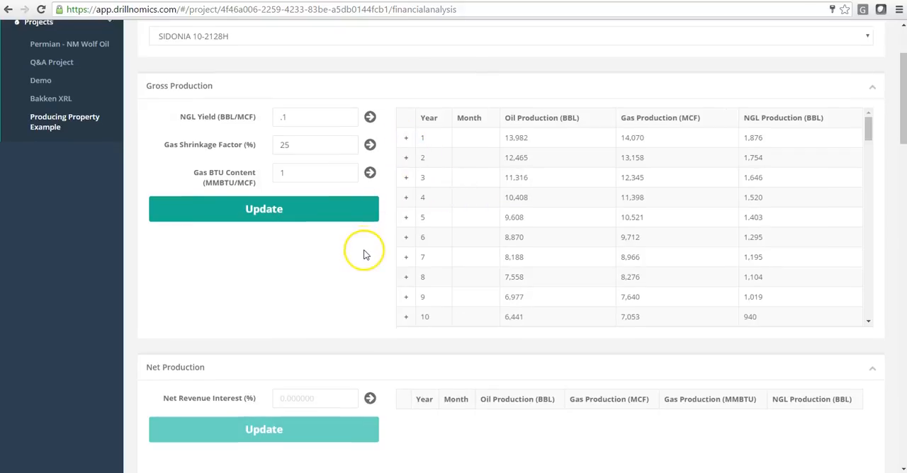
- Update the net production of SIDONIA 10-2128H with a net revenue interest of 80%
{"action": "scroll", "coordinate": [361, 248], "scroll_direction": "down", "scroll_amount": 3}
{"action": "left_click", "coordinate": [314, 235]}
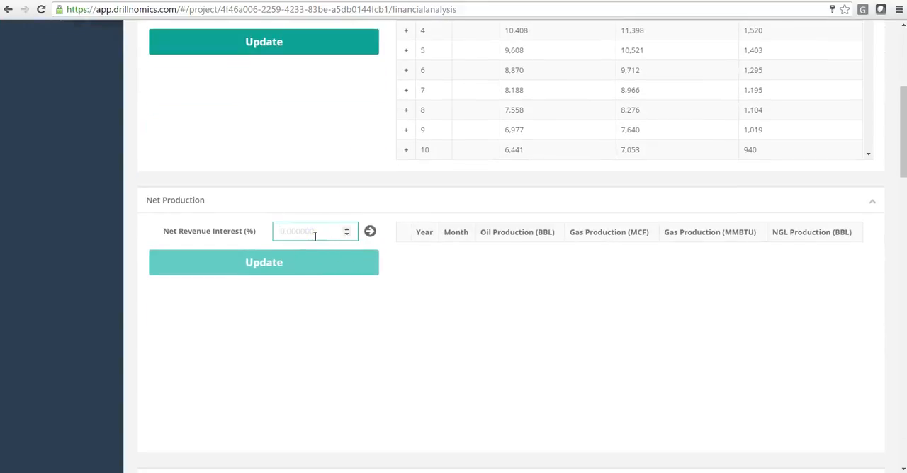
{"action": "type", "text": "80"}
{"action": "left_click", "coordinate": [303, 261]}
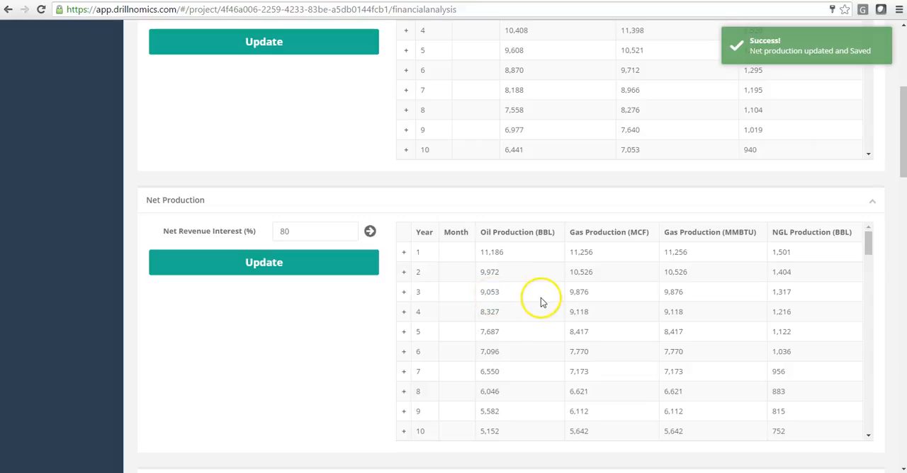
{"action": "scroll", "coordinate": [314, 334], "scroll_direction": "down", "scroll_amount": 3}
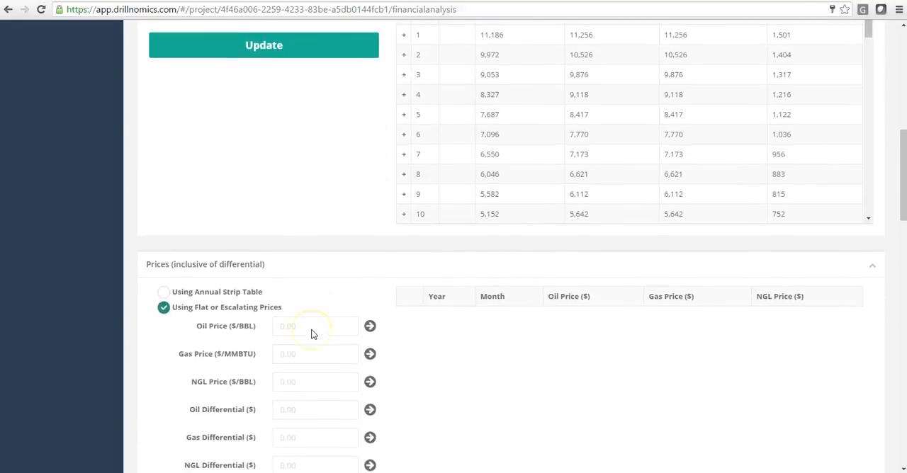
{"action": "scroll", "coordinate": [314, 334], "scroll_direction": "down", "scroll_amount": 3}
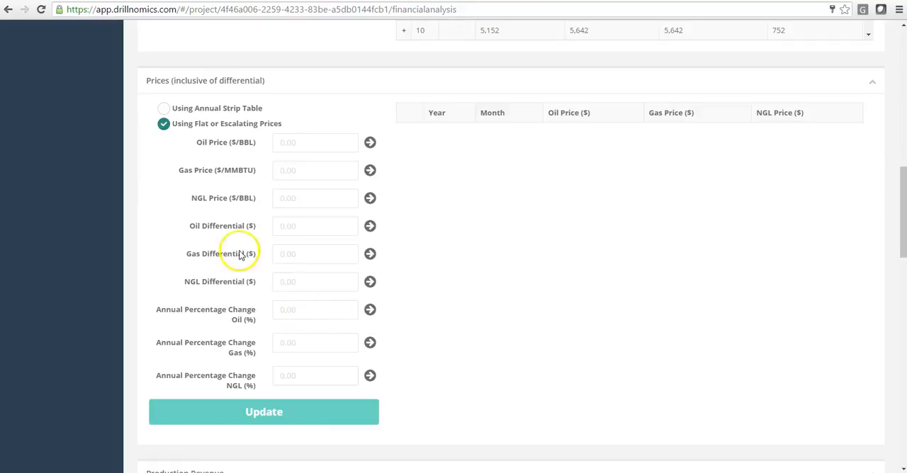
- Use flat or escalating prices for SIDONIA 10-2128H, with oil at $50/BBL, gas at $2.5/MMBTU and NGL at $15/BBL
{"action": "left_click", "coordinate": [163, 108]}
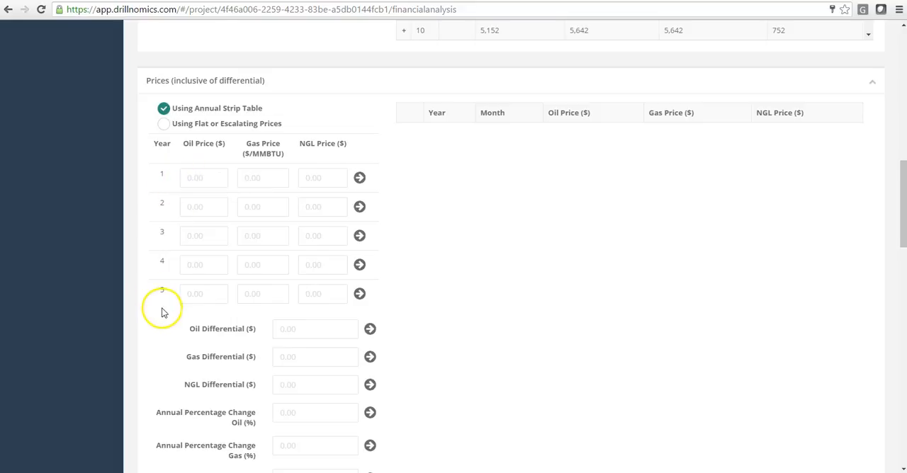
{"action": "left_click", "coordinate": [165, 125]}
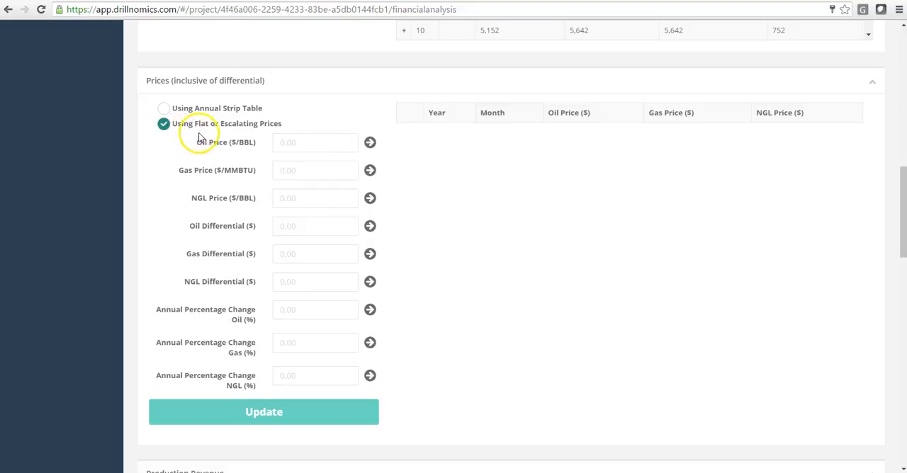
{"action": "left_click", "coordinate": [282, 142]}
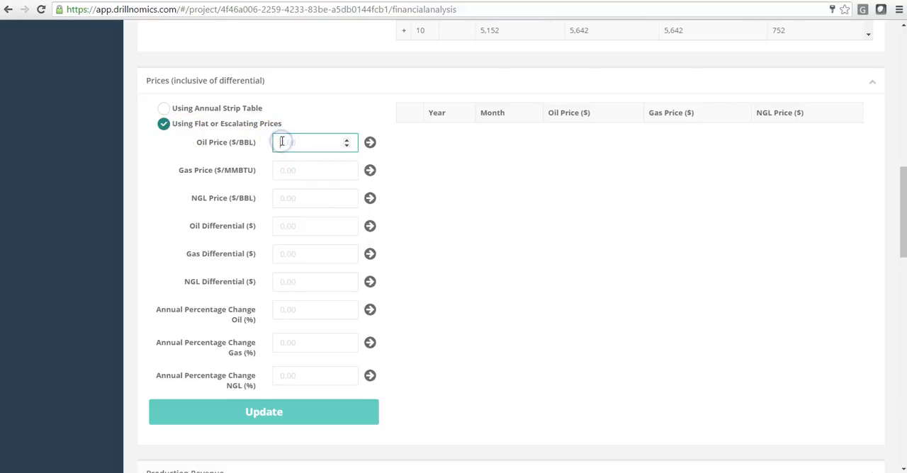
{"action": "type", "text": "10"}
{"action": "key", "text": "Tab"}
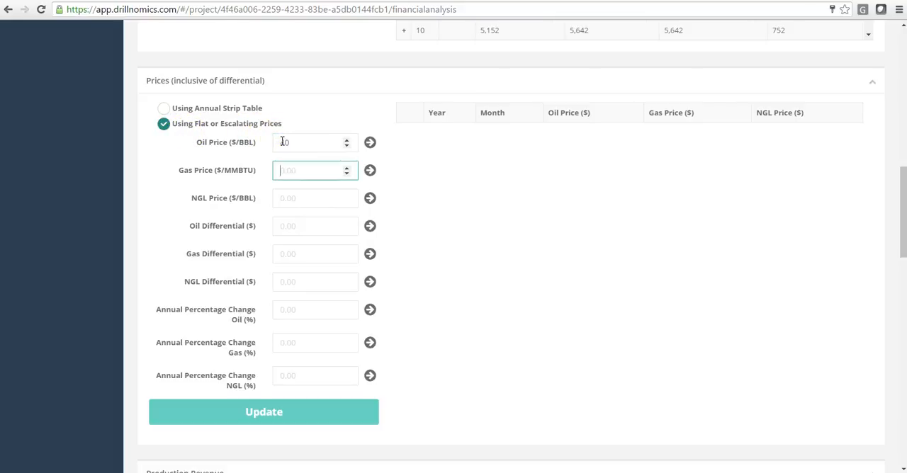
{"action": "type", "text": "2.5"}
{"action": "key", "text": "Tab"}
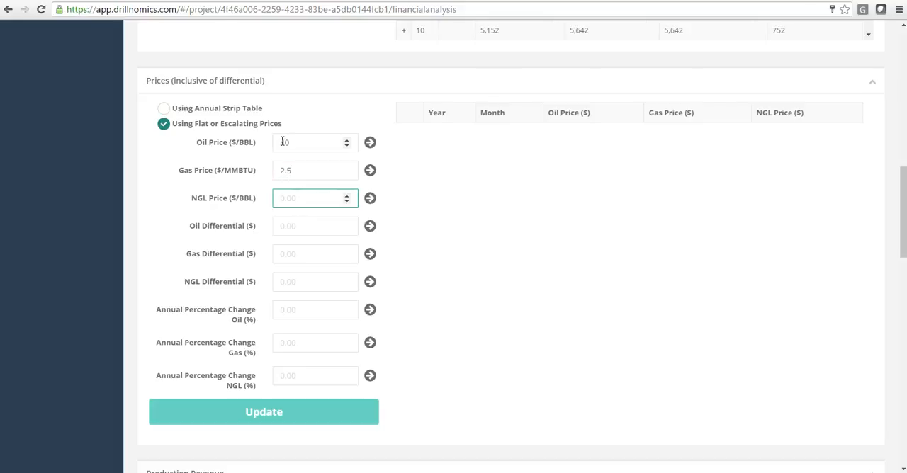
{"action": "double_click", "coordinate": [283, 142]}
{"action": "type", "text": "40"}
{"action": "left_click", "coordinate": [289, 201]}
{"action": "type", "text": "15"}
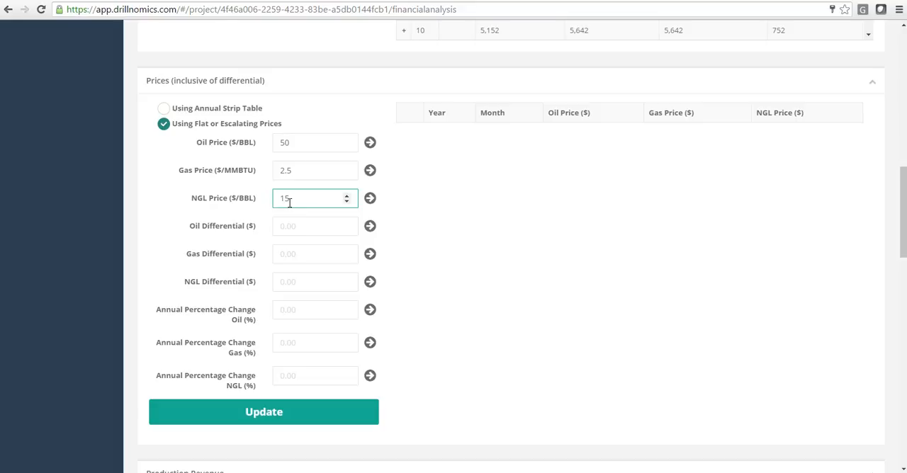
- Set the price differentials to $8 for oil, $.5 for gas and $0 for NGL
{"action": "key", "text": "Tab"}
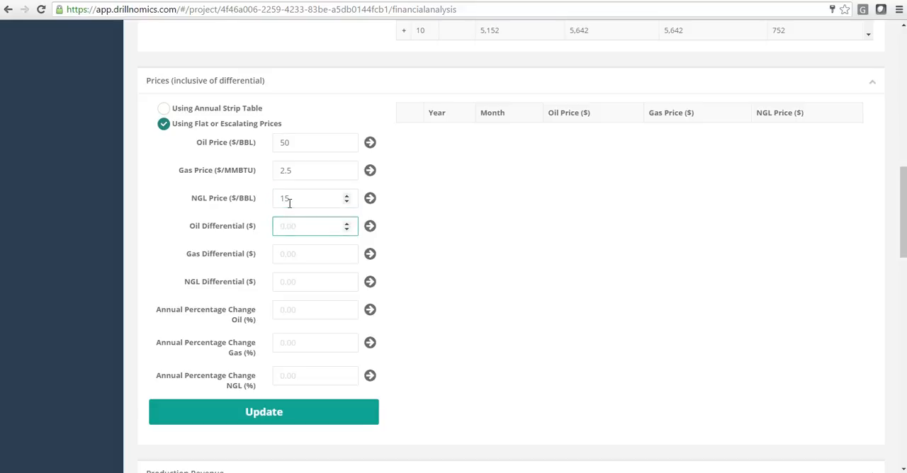
{"action": "type", "text": "8"}
{"action": "key", "text": "Tab"}
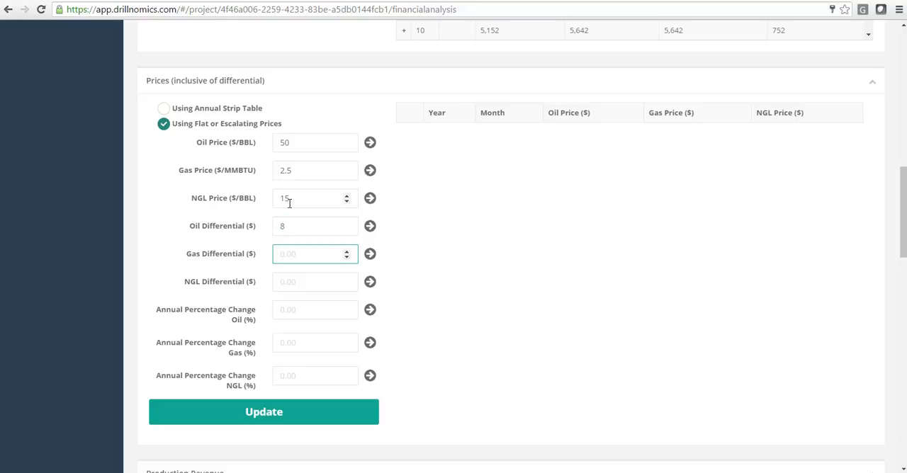
{"action": "type", "text": ".5"}
{"action": "key", "text": "Tab"}
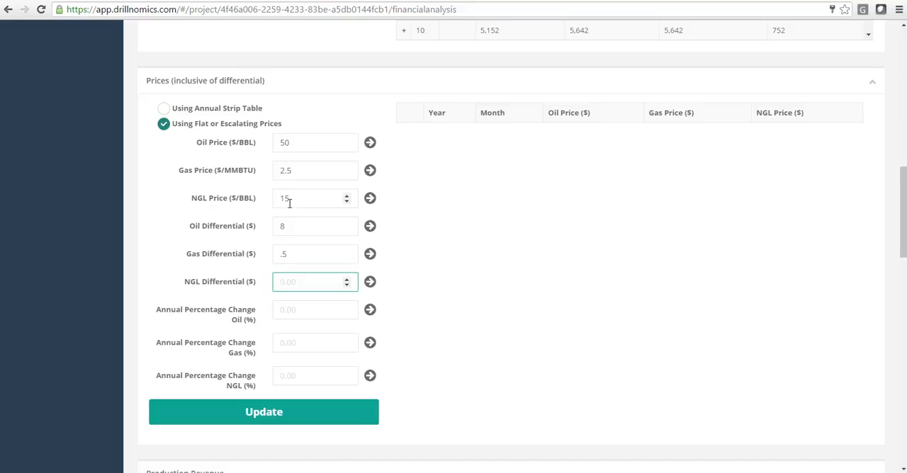
{"action": "type", "text": "0"}
{"action": "key", "text": "Tab"}
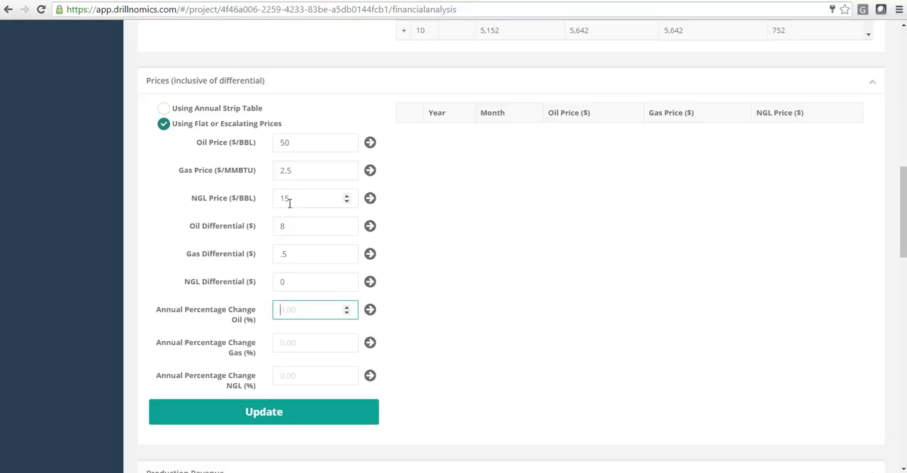
- Set the annual percentage change to 2% for oil, gas and NGL, and update the prices
{"action": "type", "text": "2"}
{"action": "key", "text": "Tab"}
{"action": "type", "text": "2"}
{"action": "key", "text": "Tab"}
{"action": "type", "text": "2"}
{"action": "left_click", "coordinate": [277, 414]}
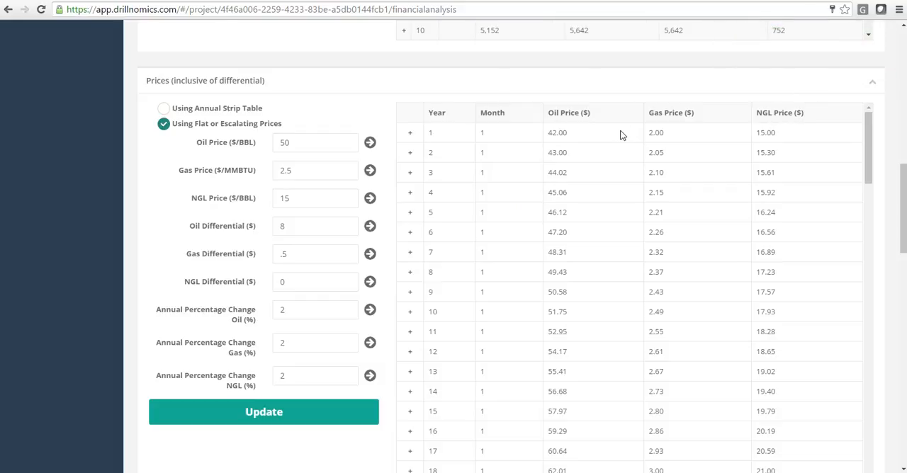
{"action": "left_click", "coordinate": [596, 155]}
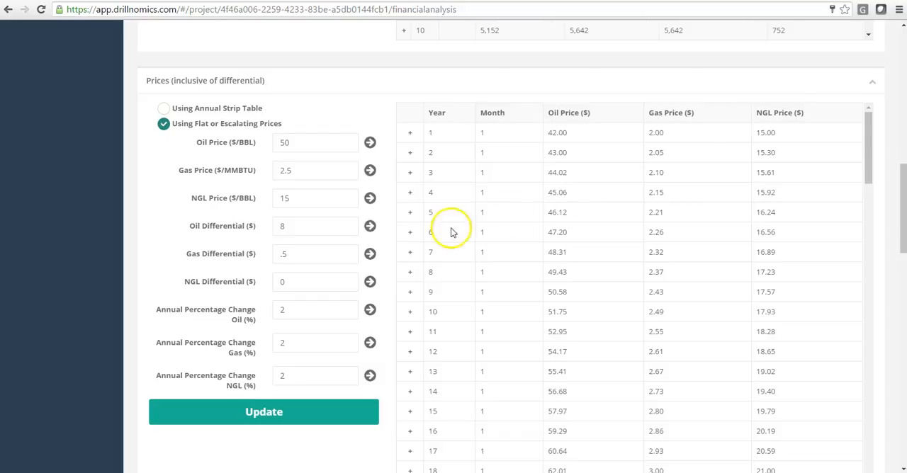
- Update the production revenue of SIDONIA 10-2128H and look through its yearly figures
{"action": "scroll", "coordinate": [329, 280], "scroll_direction": "down", "scroll_amount": 1}
{"action": "scroll", "coordinate": [328, 280], "scroll_direction": "down", "scroll_amount": 2}
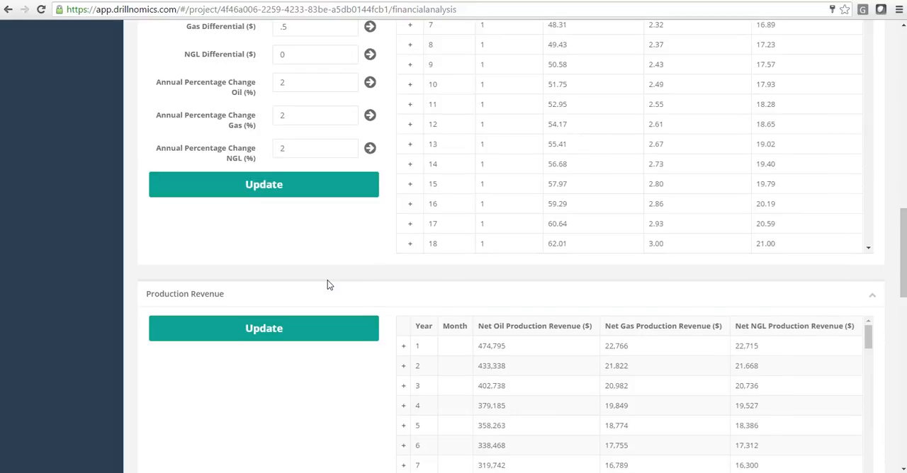
{"action": "scroll", "coordinate": [328, 280], "scroll_direction": "down", "scroll_amount": 2}
{"action": "left_click", "coordinate": [273, 218]}
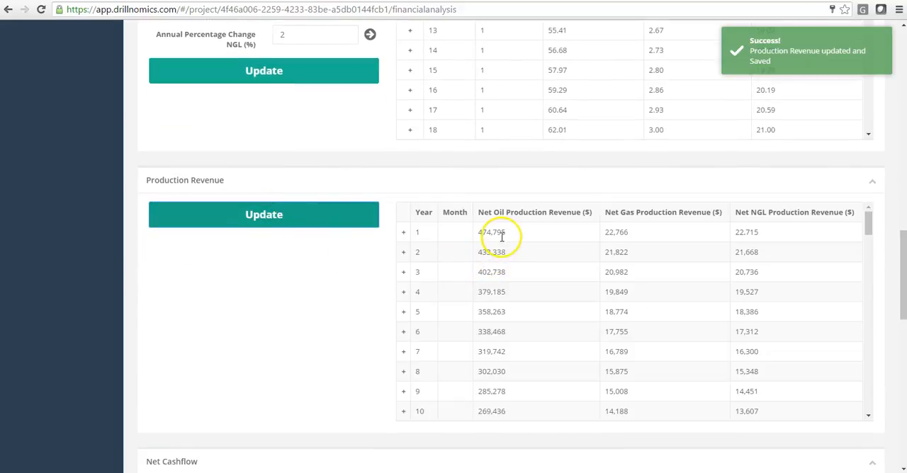
{"action": "scroll", "coordinate": [483, 281], "scroll_direction": "down", "scroll_amount": 3}
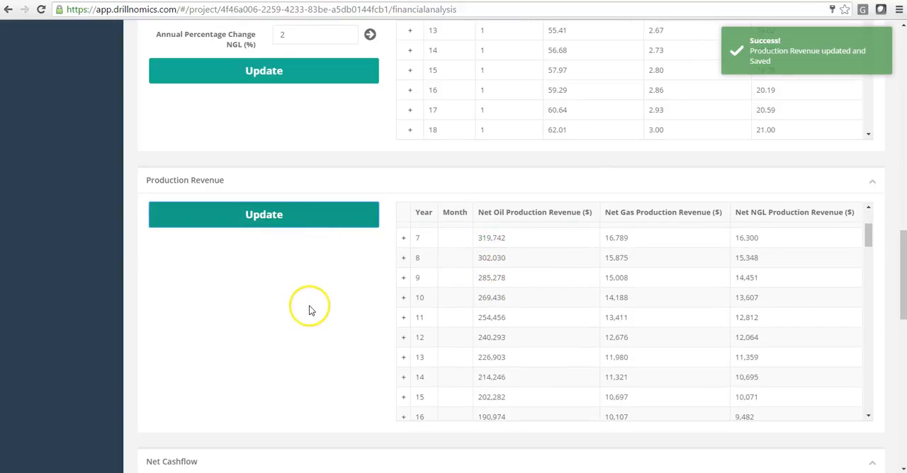
- In the net cashflow inputs, set working interest to 100%, oil lease operating expense to $8/BBL and other lease operating expense to $3000/month
{"action": "scroll", "coordinate": [309, 305], "scroll_direction": "down", "scroll_amount": 5}
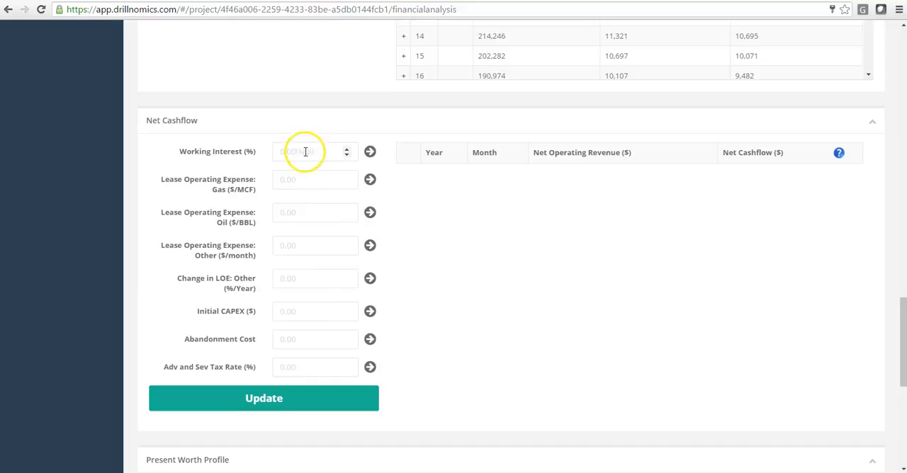
{"action": "left_click", "coordinate": [306, 152]}
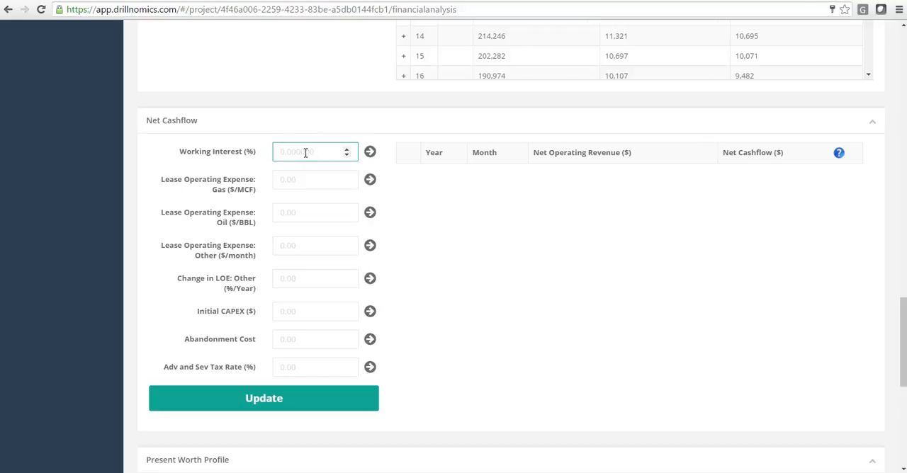
{"action": "type", "text": "100"}
{"action": "key", "text": "Tab"}
{"action": "key", "text": "Tab"}
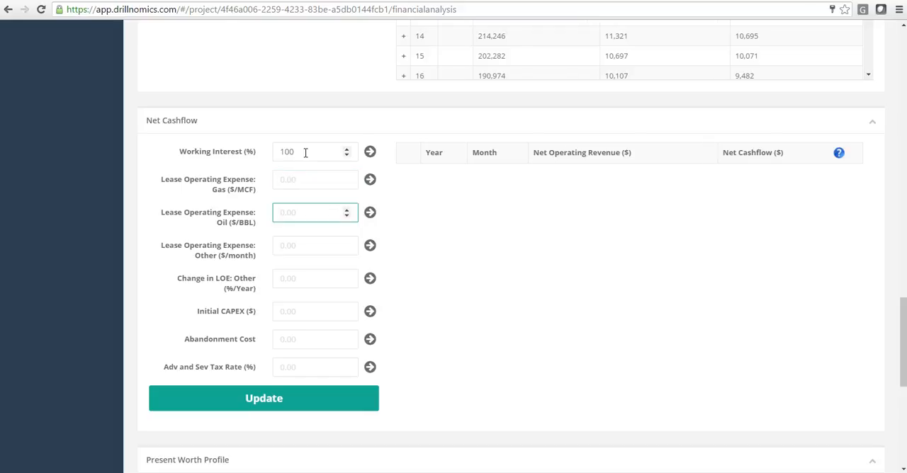
{"action": "type", "text": "8"}
{"action": "key", "text": "Tab"}
{"action": "type", "text": "3000"}
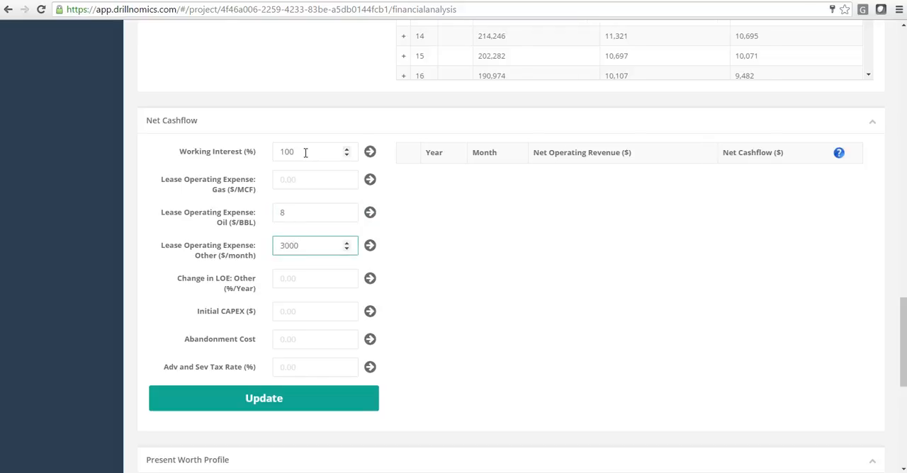
{"action": "key", "text": "Tab"}
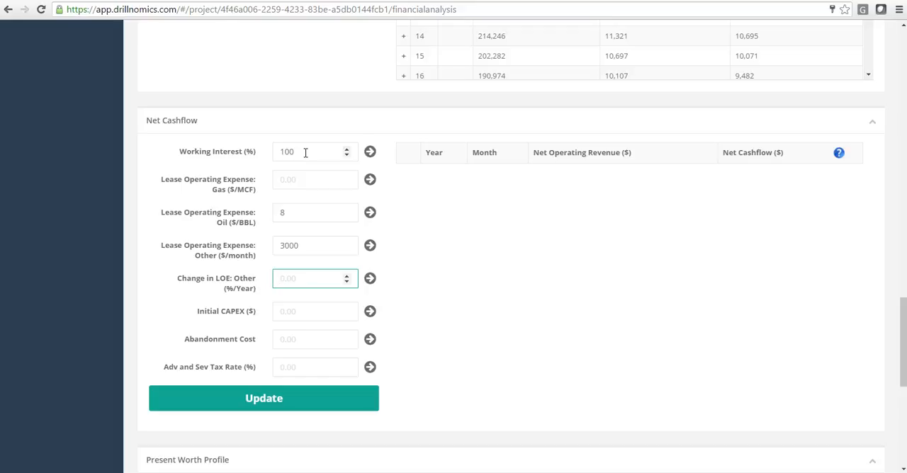
- Update the net cashflow with a -2%/year change in other LOE, initial CAPEX 0, abandonment cost 100000 and Adv and Sev tax rate 7%
{"action": "type", "text": "-2"}
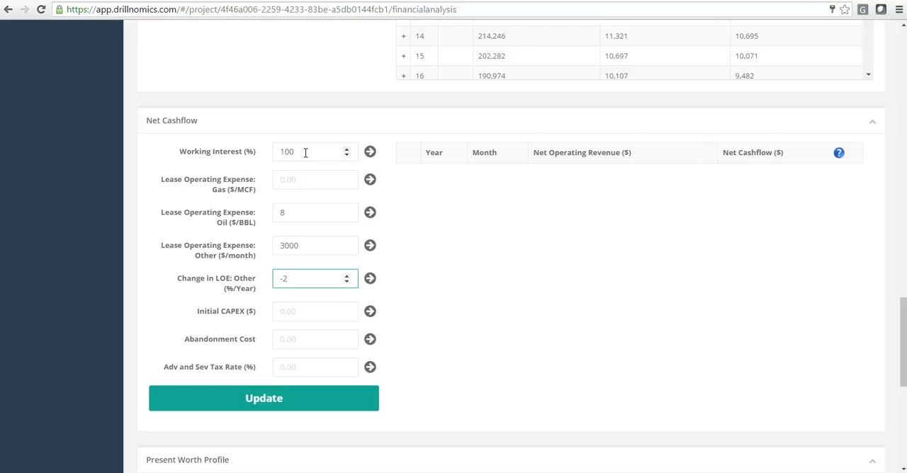
{"action": "key", "text": "Tab"}
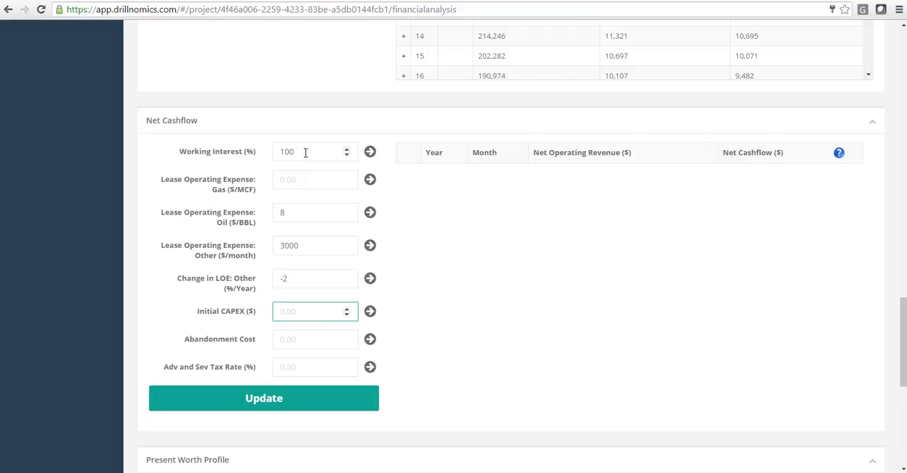
{"action": "type", "text": "0"}
{"action": "key", "text": "Tab"}
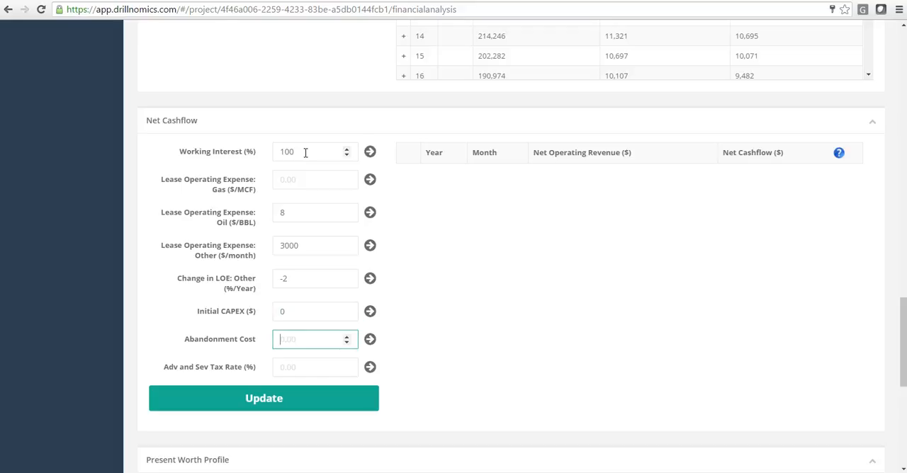
{"action": "type", "text": "100000"}
{"action": "key", "text": "Tab"}
{"action": "type", "text": "7"}
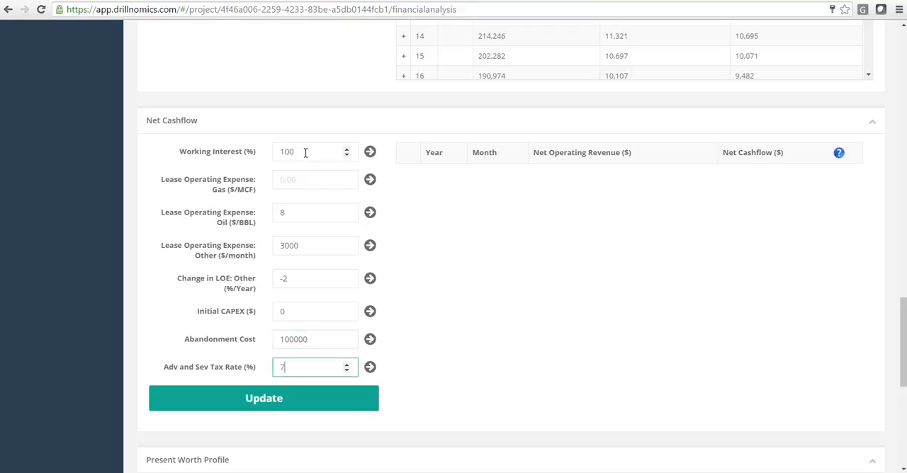
{"action": "left_click", "coordinate": [282, 400]}
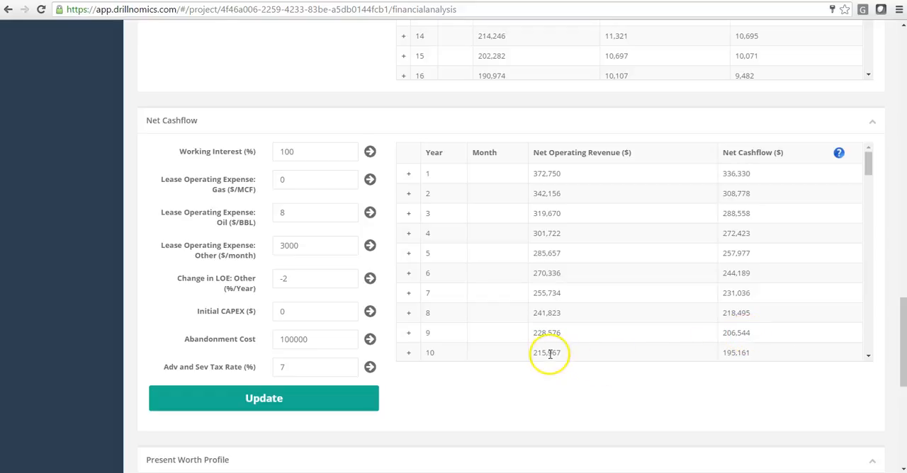
- Update the present worth profile of SIDONIA 10-2128H
{"action": "scroll", "coordinate": [520, 393], "scroll_direction": "down", "scroll_amount": 2}
{"action": "scroll", "coordinate": [519, 393], "scroll_direction": "down", "scroll_amount": 3}
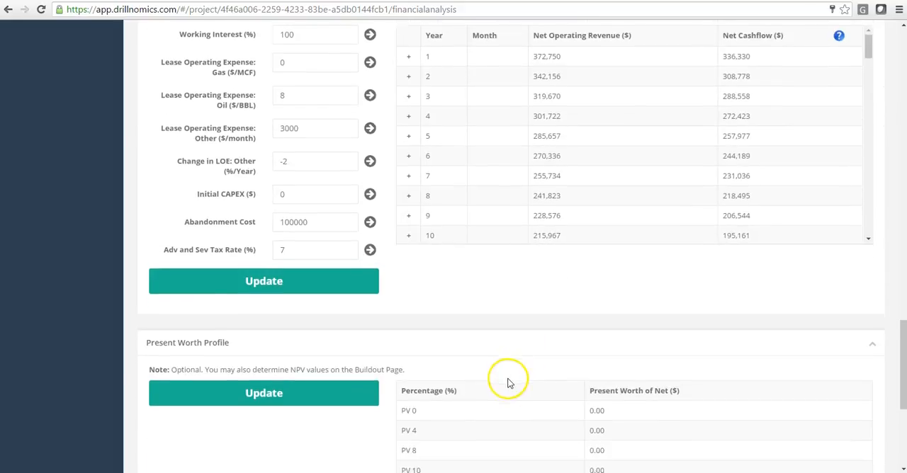
{"action": "scroll", "coordinate": [302, 290], "scroll_direction": "down", "scroll_amount": 1}
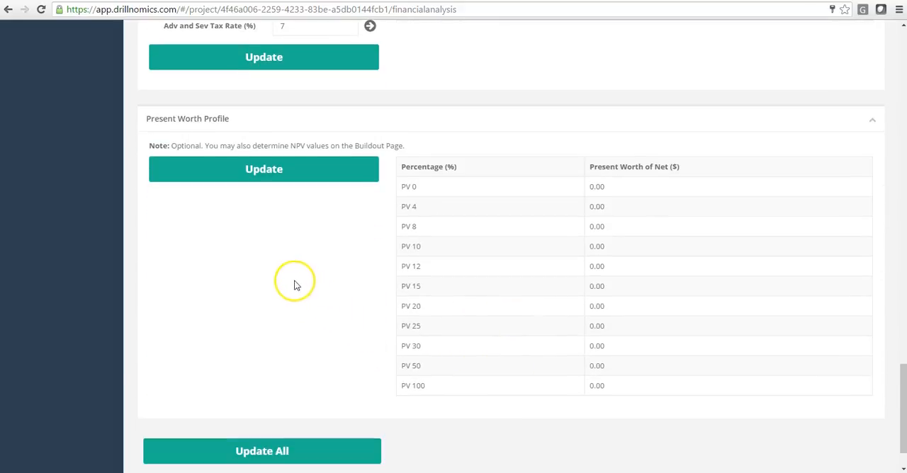
{"action": "left_click", "coordinate": [236, 180]}
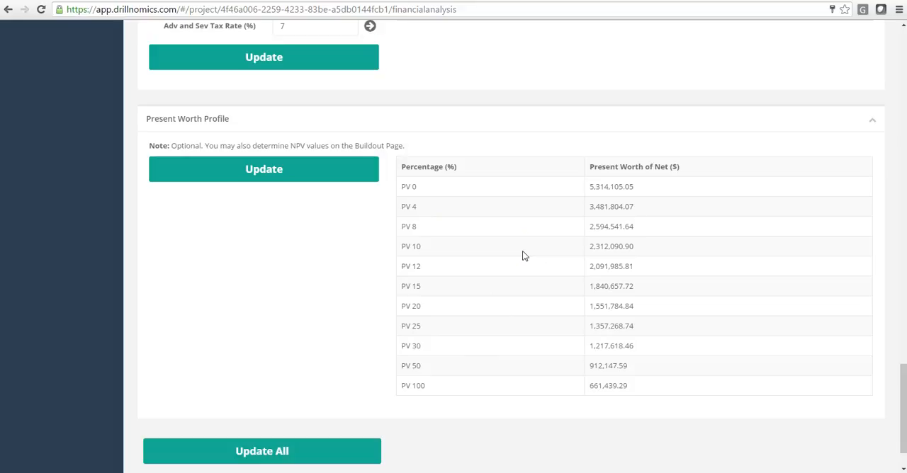
- Keep SIDONIA 10-2128H as the well to edit and update all sections of its financial analysis at once
{"action": "scroll", "coordinate": [522, 256], "scroll_direction": "up", "scroll_amount": 15}
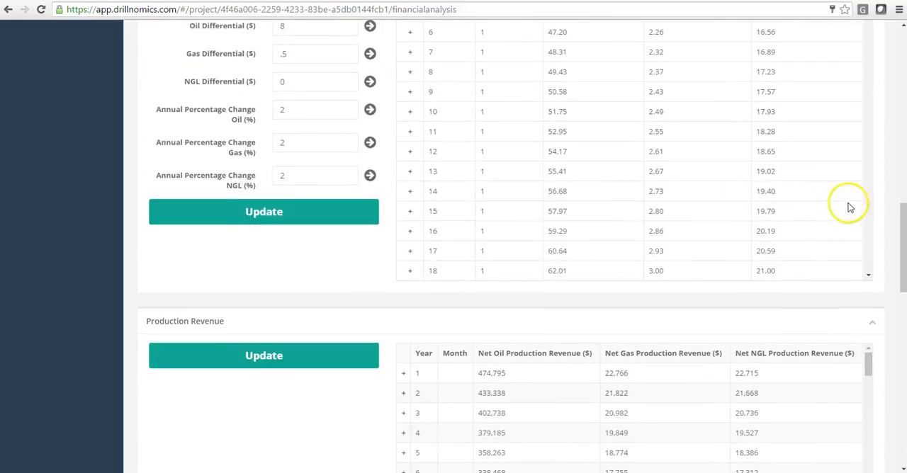
{"action": "scroll", "coordinate": [875, 241], "scroll_direction": "up", "scroll_amount": 15}
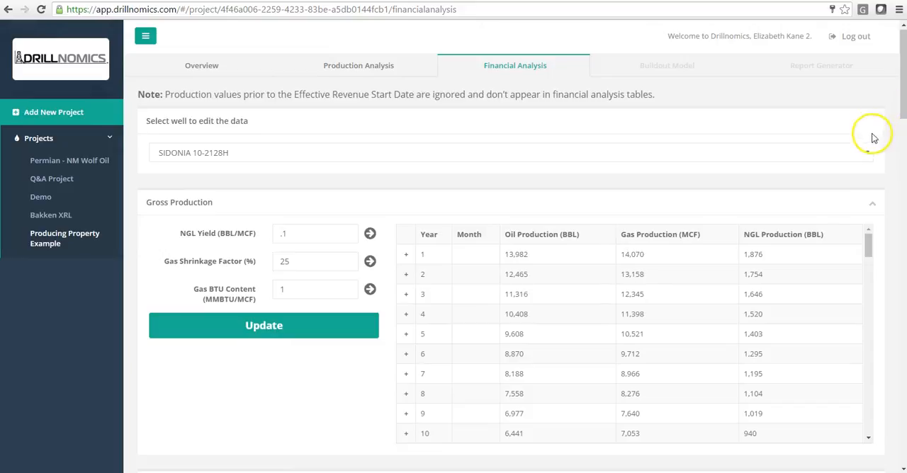
{"action": "left_click", "coordinate": [868, 154]}
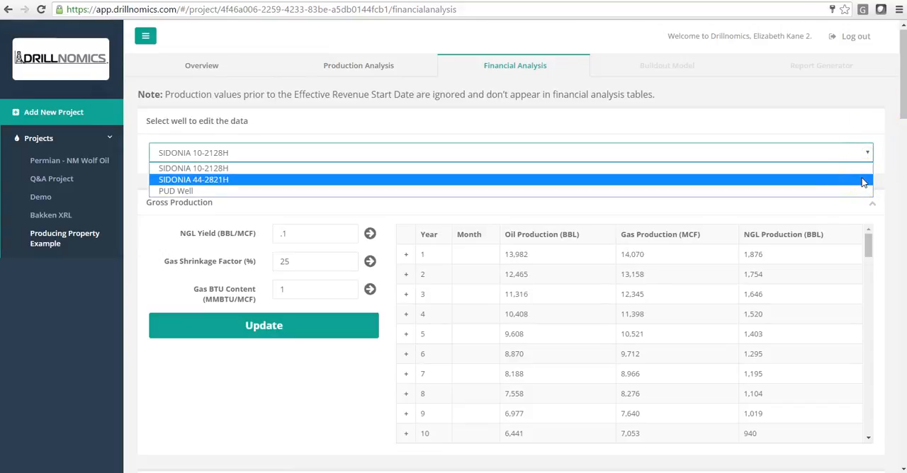
{"action": "left_click", "coordinate": [864, 170]}
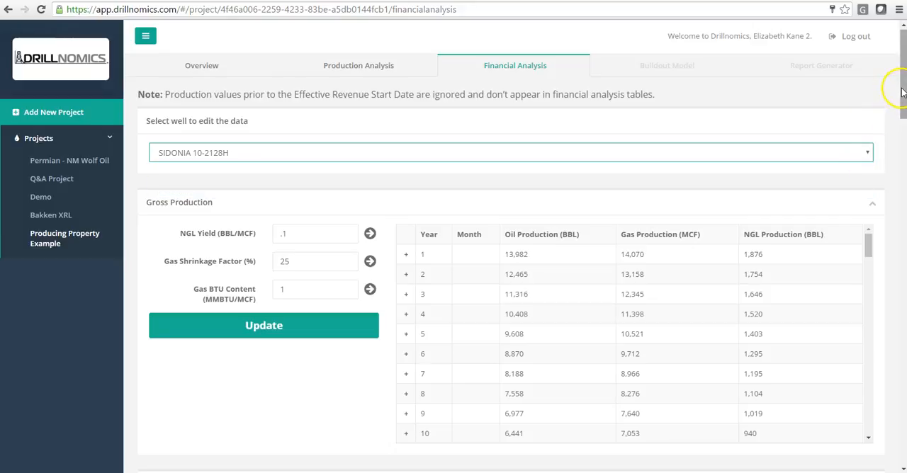
{"action": "left_click_drag", "start_coordinate": [903, 87], "coordinate": [903, 439]}
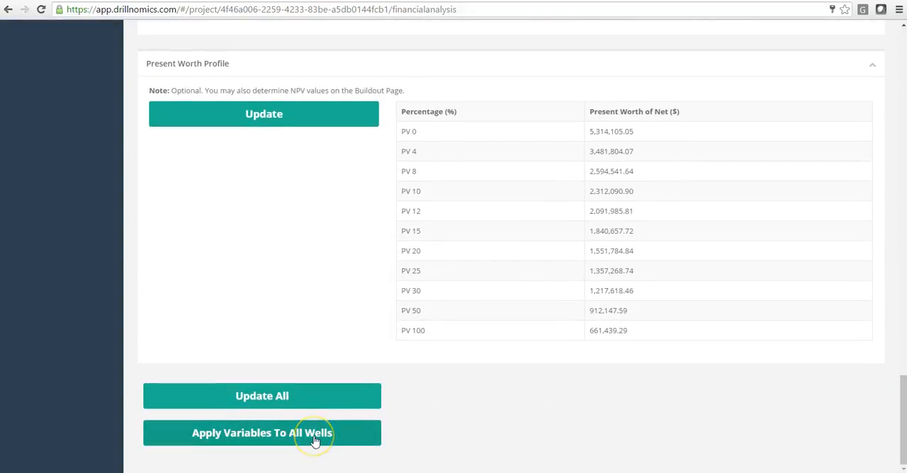
{"action": "left_click", "coordinate": [282, 401]}
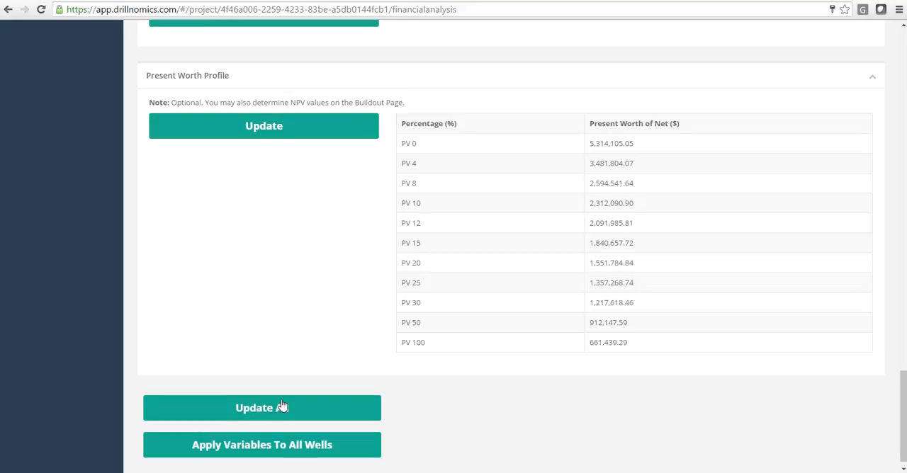
{"action": "scroll", "coordinate": [281, 404], "scroll_direction": "up", "scroll_amount": 1}
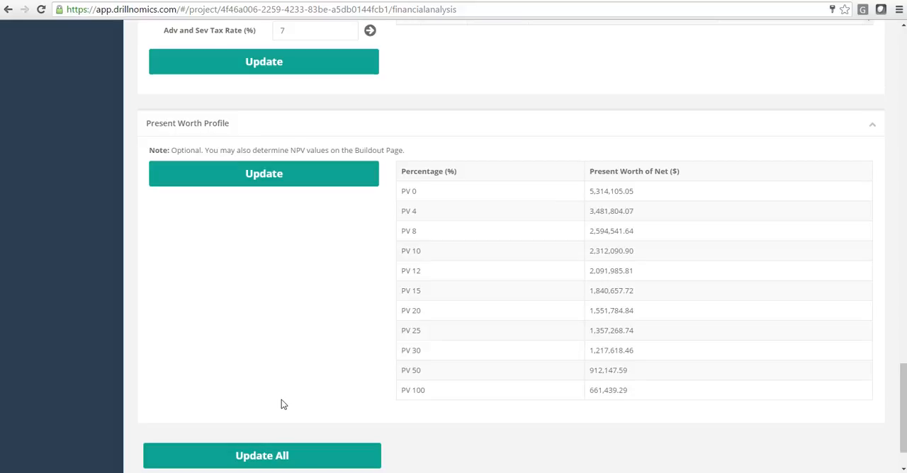
- Apply the financial analysis variables of SIDONIA 10-2128H to all wells, accepting that their existing variables are overwritten
{"action": "scroll", "coordinate": [281, 404], "scroll_direction": "down", "scroll_amount": 1}
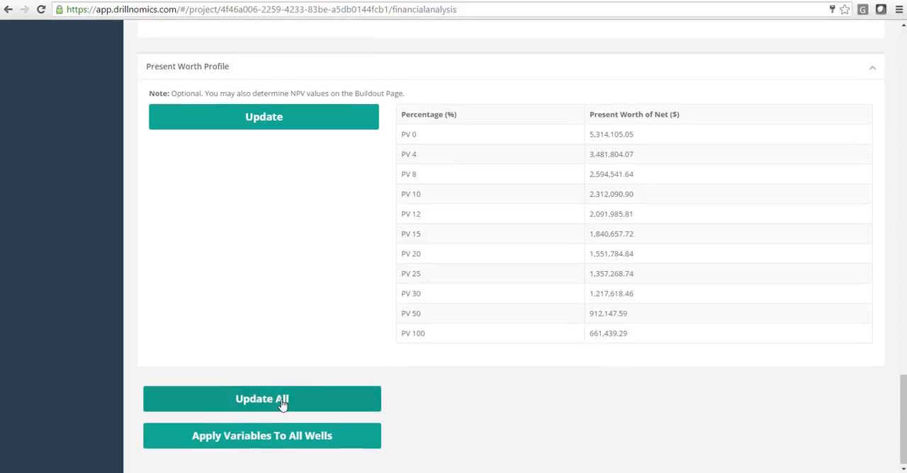
{"action": "left_click", "coordinate": [277, 408]}
{"action": "left_click", "coordinate": [274, 435]}
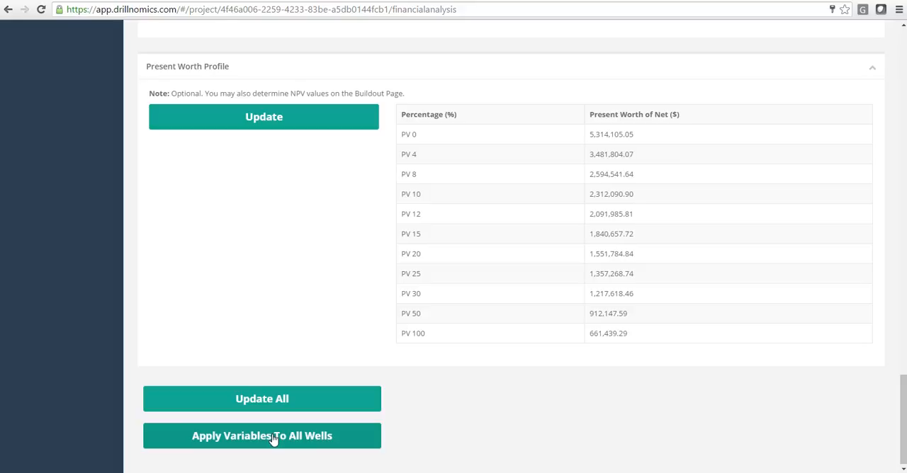
{"action": "left_click", "coordinate": [273, 436]}
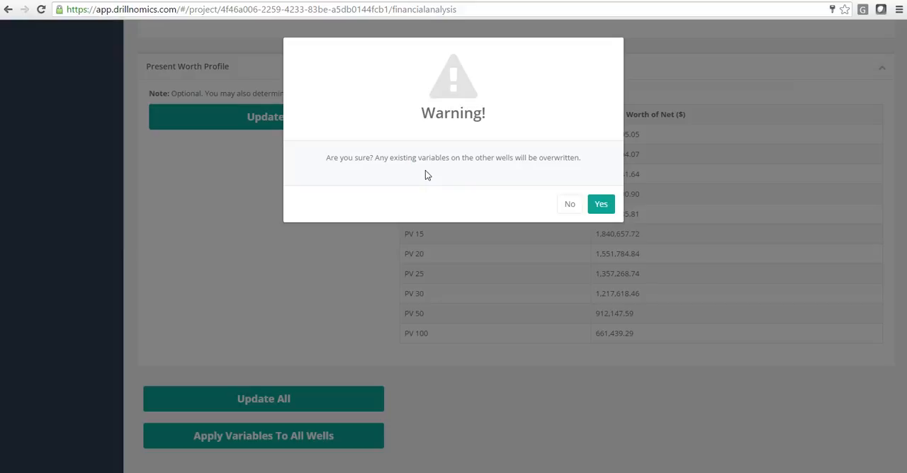
{"action": "left_click", "coordinate": [599, 204]}
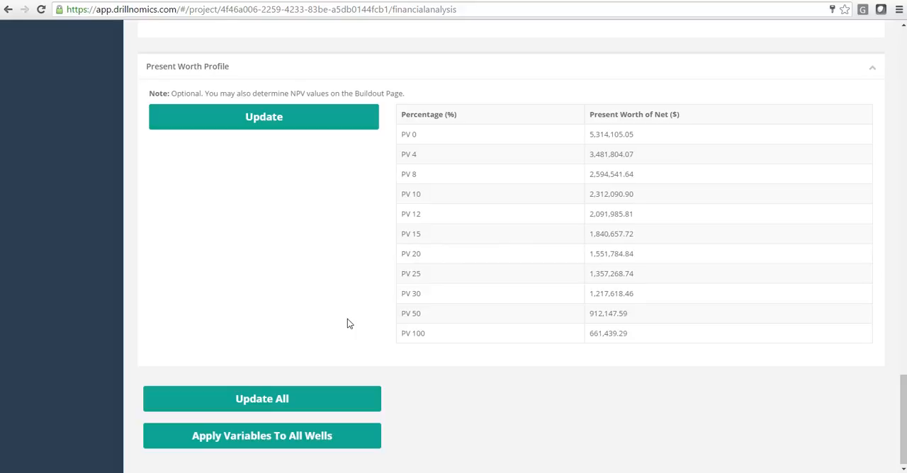
- Apply the 80% net revenue interest from the net production inputs to all wells
{"action": "scroll", "coordinate": [347, 320], "scroll_direction": "up", "scroll_amount": 5}
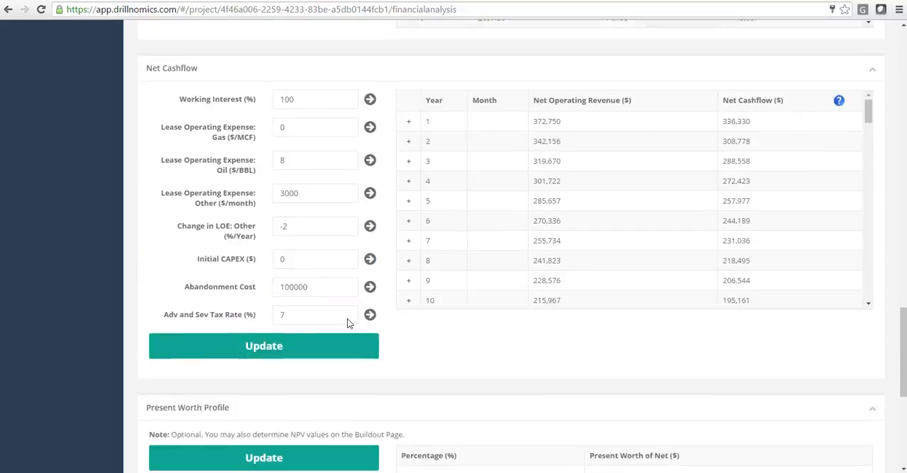
{"action": "scroll", "coordinate": [347, 323], "scroll_direction": "up", "scroll_amount": 15}
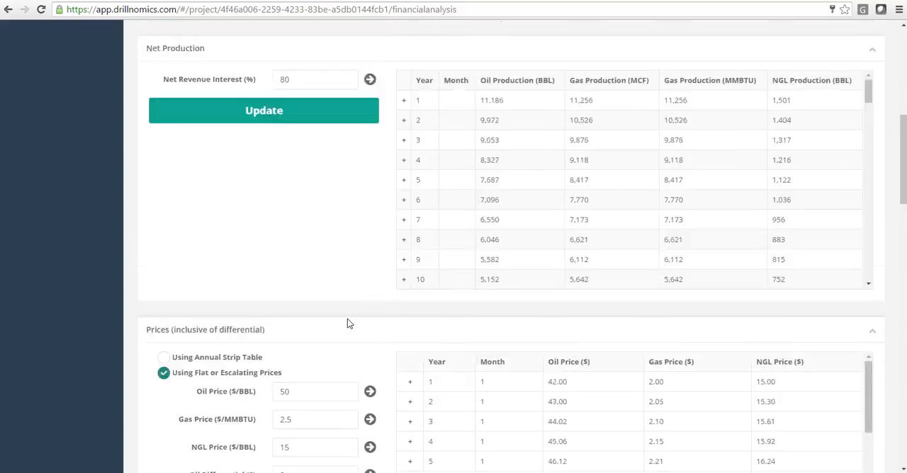
{"action": "scroll", "coordinate": [347, 323], "scroll_direction": "up", "scroll_amount": 1}
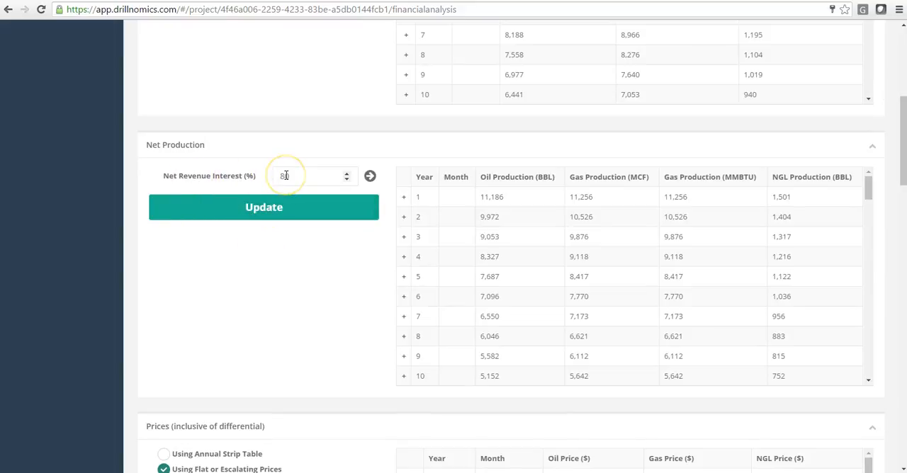
{"action": "left_click", "coordinate": [369, 177]}
{"action": "left_click", "coordinate": [370, 178]}
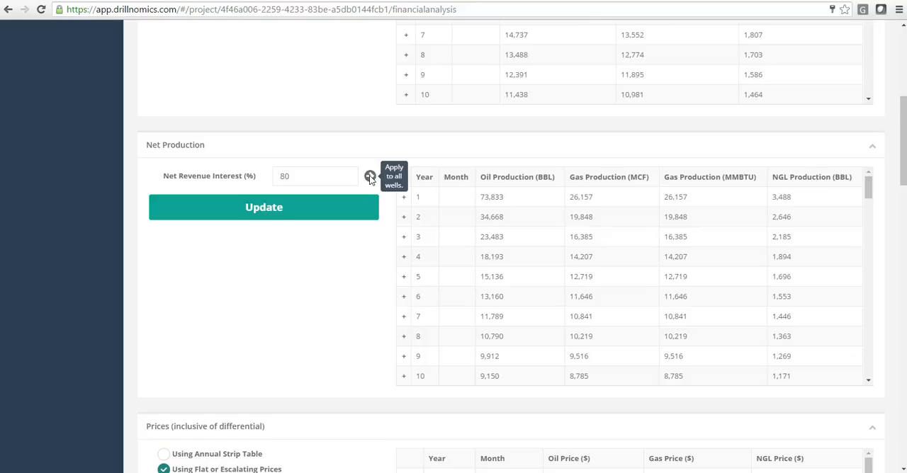
- For PUD Well, set the initial CAPEX to 5000000 and update its net cashflow and present worth profile
{"action": "scroll", "coordinate": [369, 178], "scroll_direction": "up", "scroll_amount": 5}
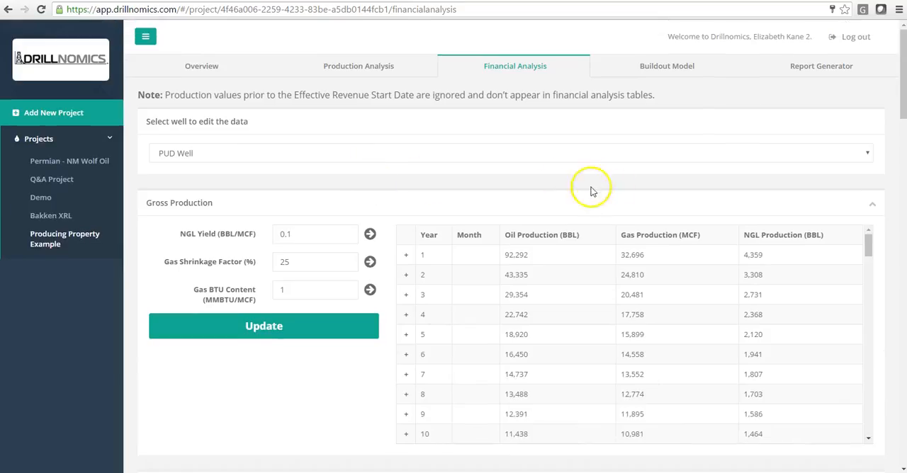
{"action": "left_click", "coordinate": [866, 154]}
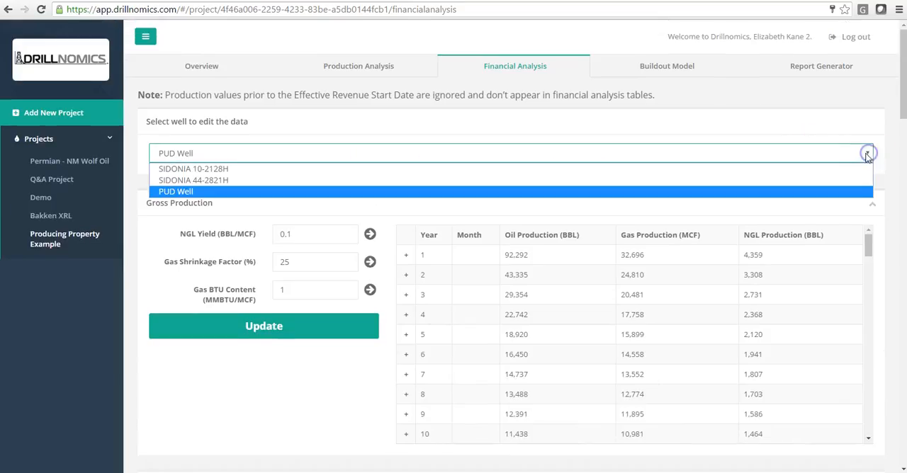
{"action": "left_click", "coordinate": [803, 191]}
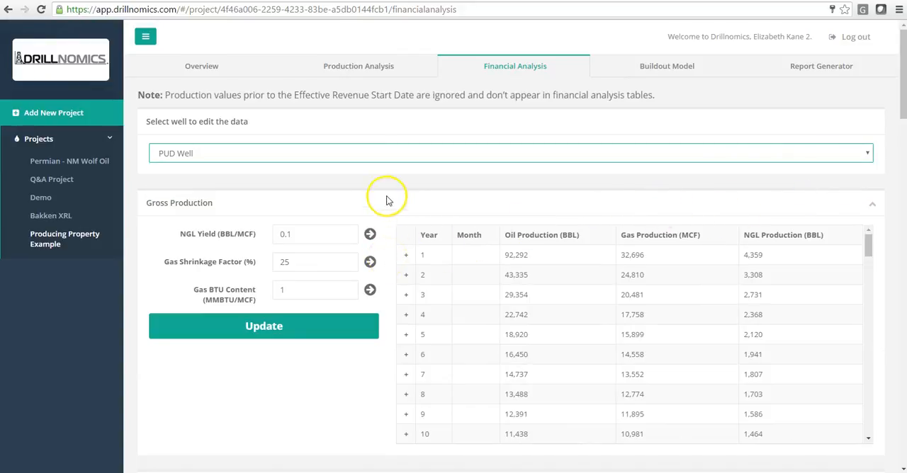
{"action": "scroll", "coordinate": [387, 201], "scroll_direction": "down", "scroll_amount": 4}
{"action": "scroll", "coordinate": [387, 201], "scroll_direction": "down", "scroll_amount": 13}
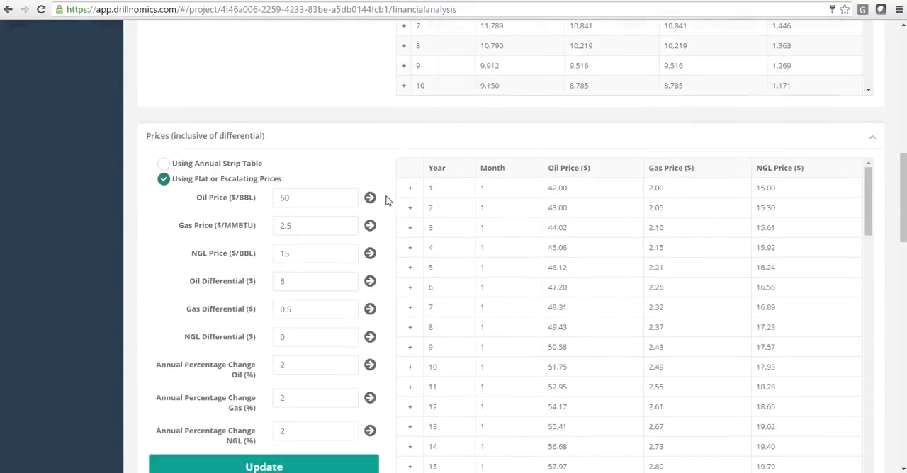
{"action": "scroll", "coordinate": [387, 201], "scroll_direction": "down", "scroll_amount": 3}
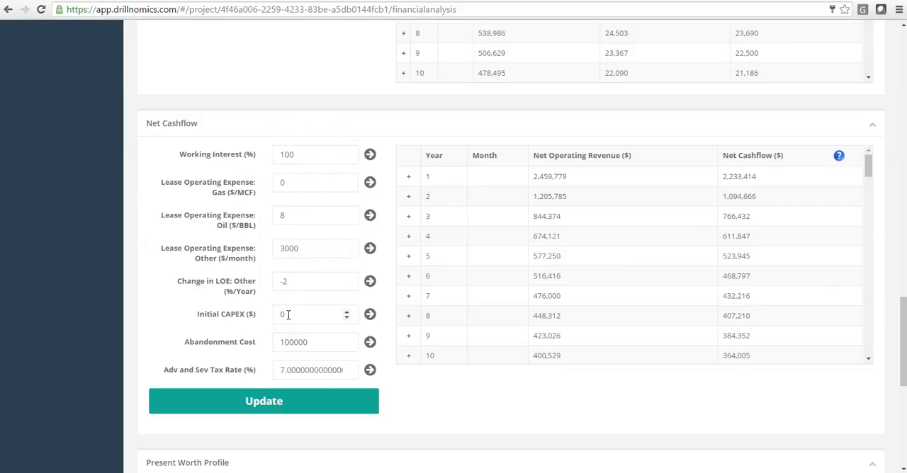
{"action": "left_click_drag", "start_coordinate": [286, 314], "coordinate": [275, 314]}
{"action": "key", "text": "BackSpace"}
{"action": "type", "text": "5000000"}
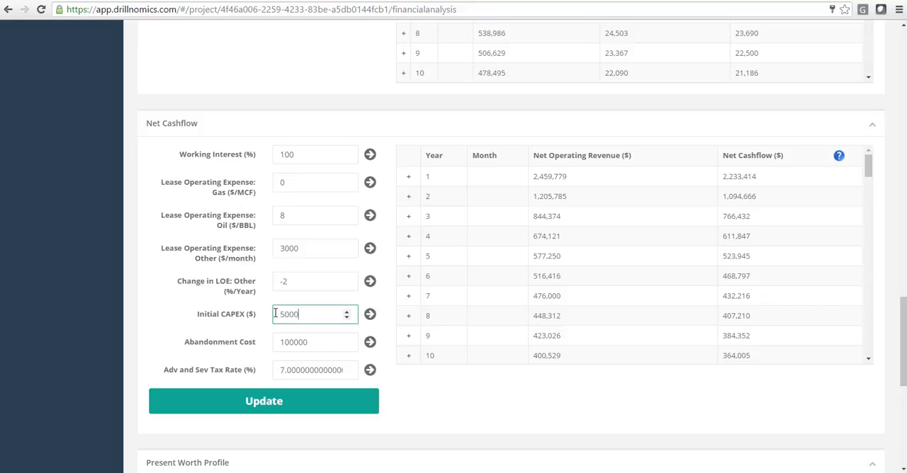
{"action": "left_click", "coordinate": [277, 409]}
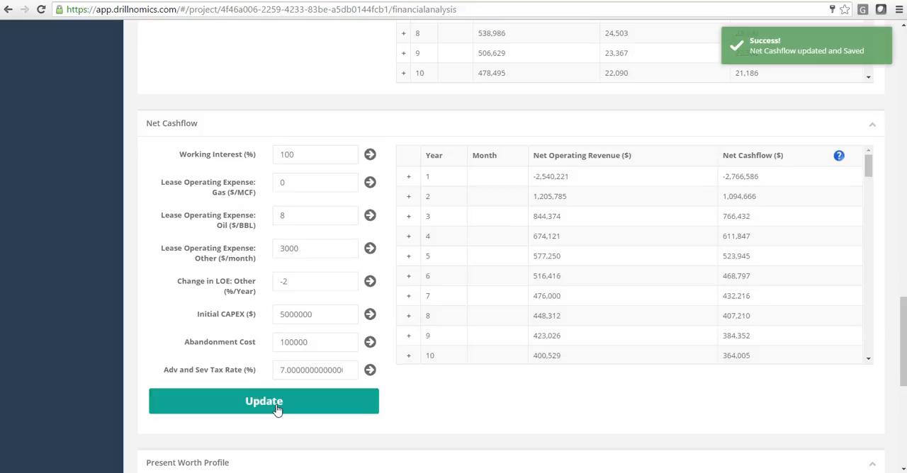
{"action": "scroll", "coordinate": [277, 409], "scroll_direction": "down", "scroll_amount": 6}
{"action": "left_click", "coordinate": [273, 389]}
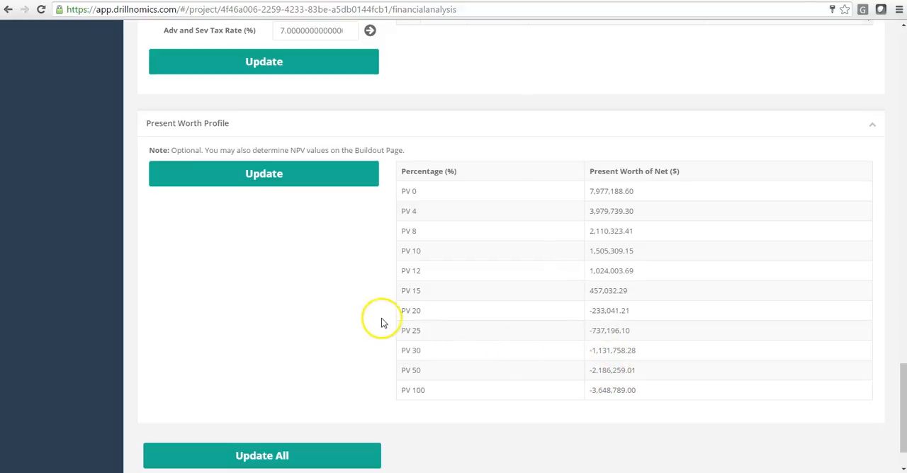
- Switch the well being edited in the financial analysis to SIDONIA 10-2128H
{"action": "scroll", "coordinate": [376, 316], "scroll_direction": "up", "scroll_amount": 3}
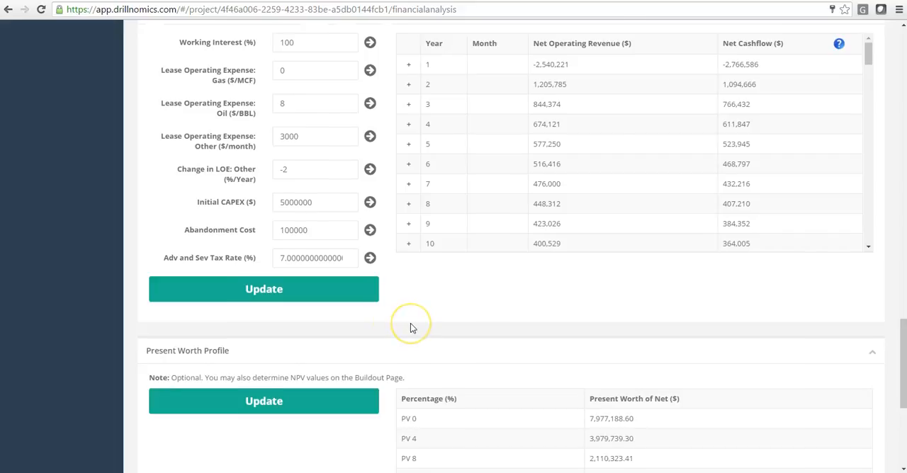
{"action": "scroll", "coordinate": [411, 326], "scroll_direction": "up", "scroll_amount": 15}
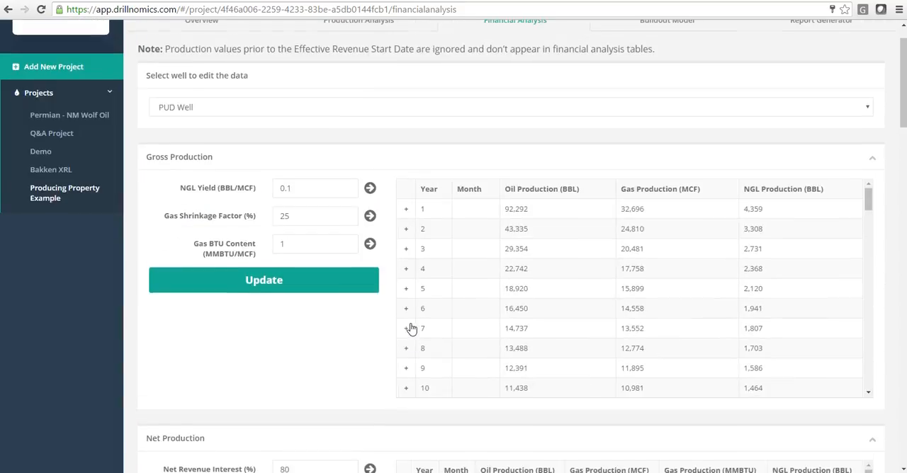
{"action": "scroll", "coordinate": [410, 328], "scroll_direction": "up", "scroll_amount": 1}
{"action": "left_click", "coordinate": [865, 155]}
{"action": "left_click", "coordinate": [858, 168]}
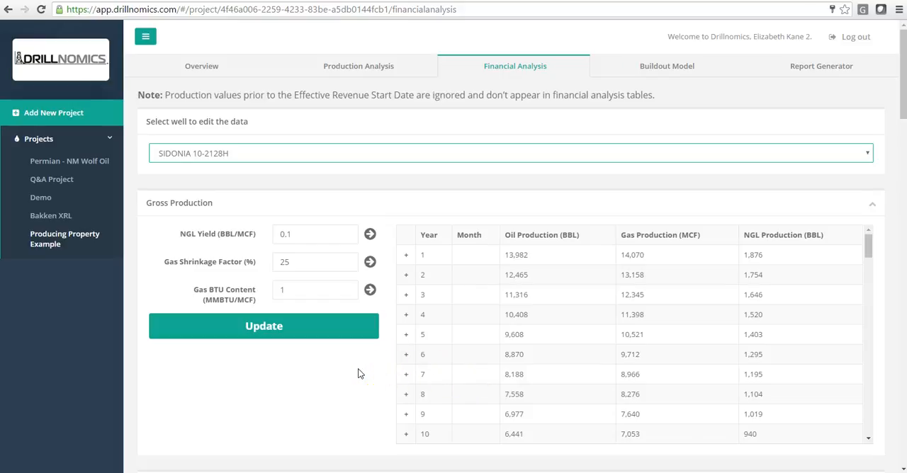
- In the buildout model, include the PV 10 value of SIDONIA 10-2128H and SIDONIA 44-2821H in the purchase value
{"action": "left_click", "coordinate": [653, 67]}
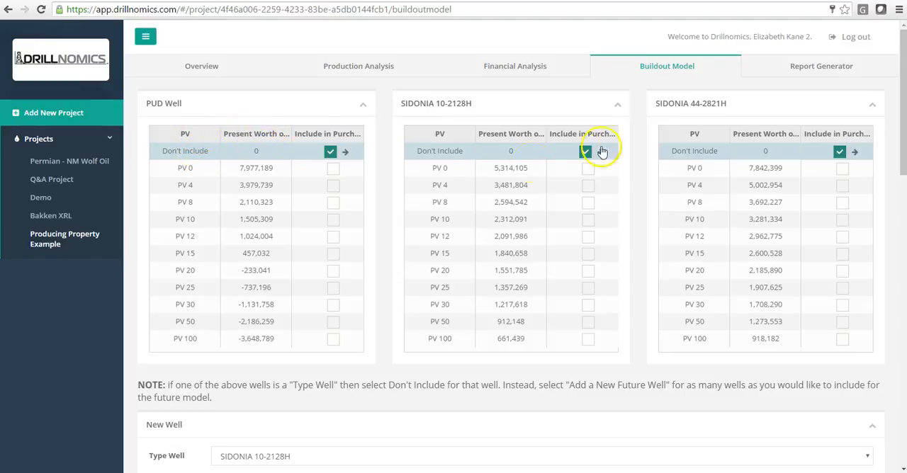
{"action": "left_click", "coordinate": [462, 218]}
{"action": "left_click", "coordinate": [587, 220]}
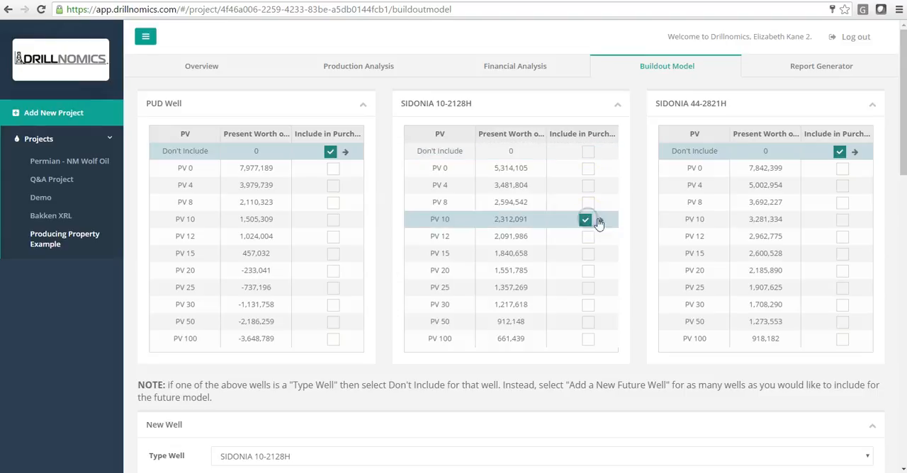
{"action": "left_click", "coordinate": [841, 222]}
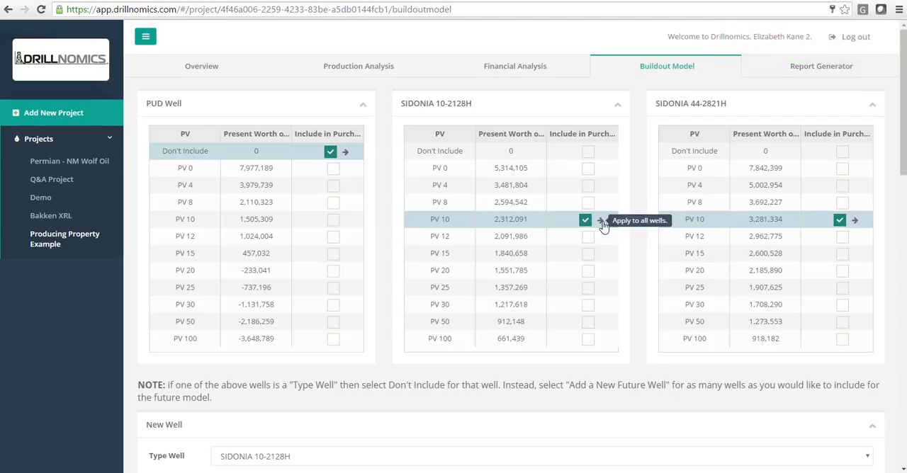
{"action": "left_click", "coordinate": [584, 223]}
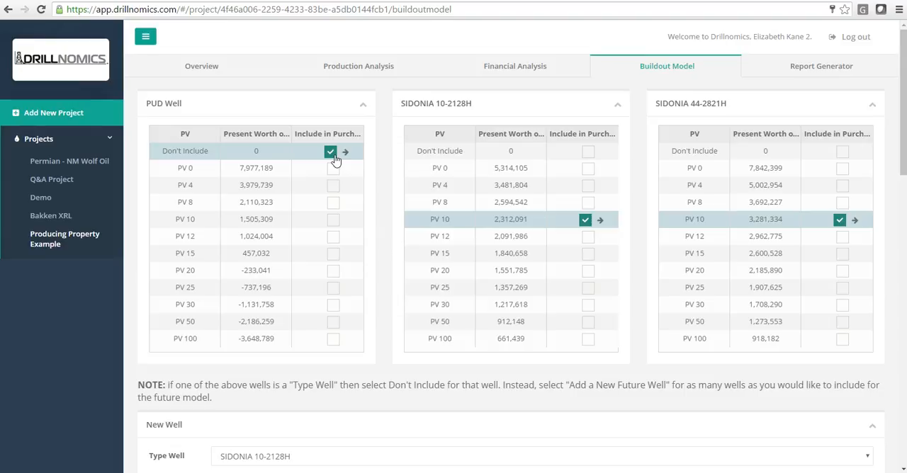
- Add a new future well based on the PUD Well type well and name it PUD 1
{"action": "scroll", "coordinate": [305, 273], "scroll_direction": "down", "scroll_amount": 3}
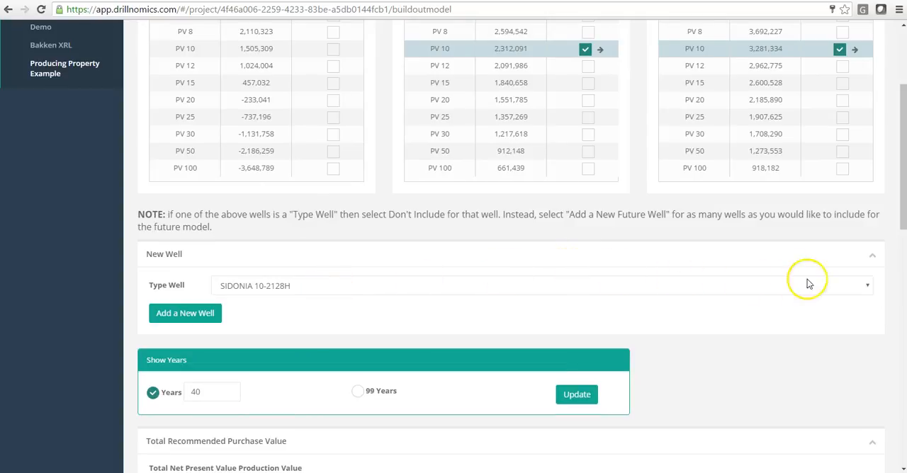
{"action": "left_click", "coordinate": [868, 288]}
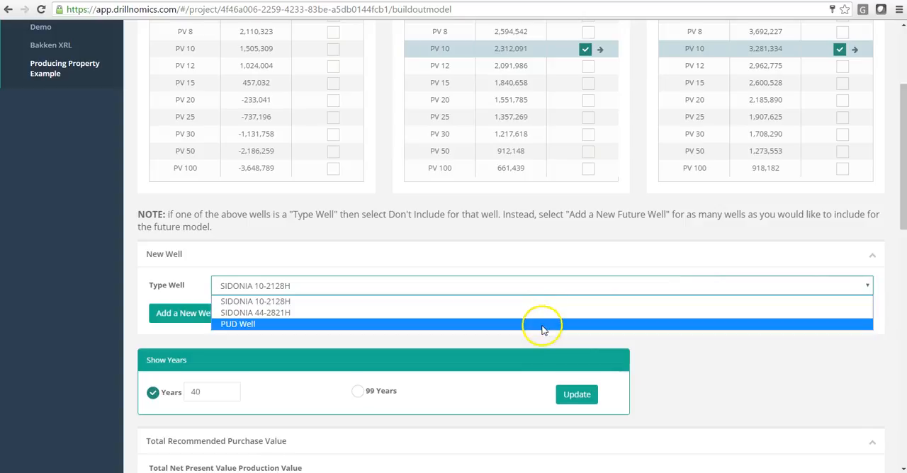
{"action": "left_click", "coordinate": [542, 326]}
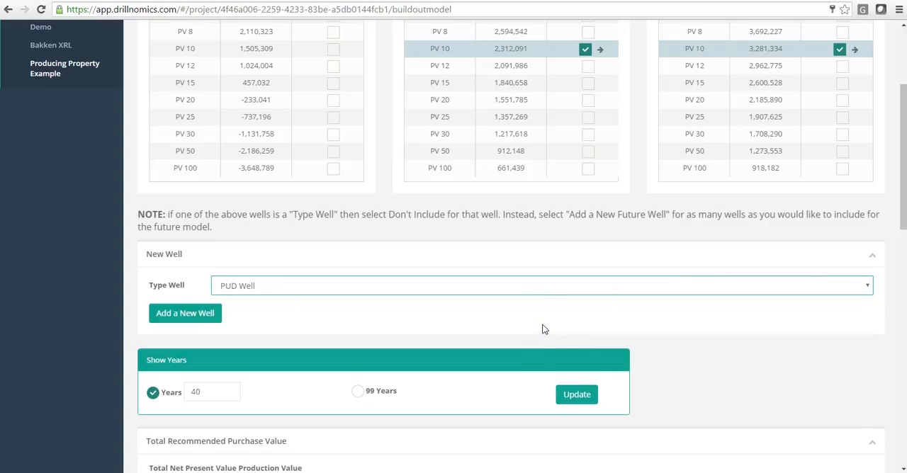
{"action": "left_click", "coordinate": [189, 312]}
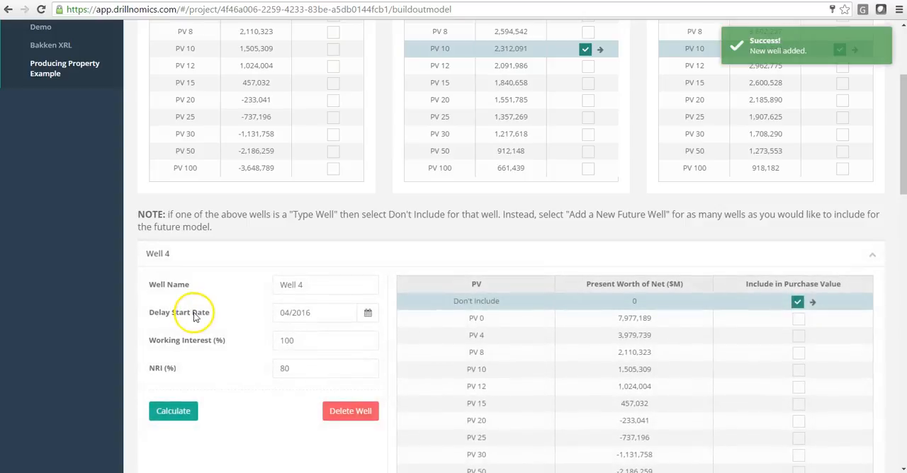
{"action": "left_click_drag", "start_coordinate": [301, 285], "coordinate": [239, 285]}
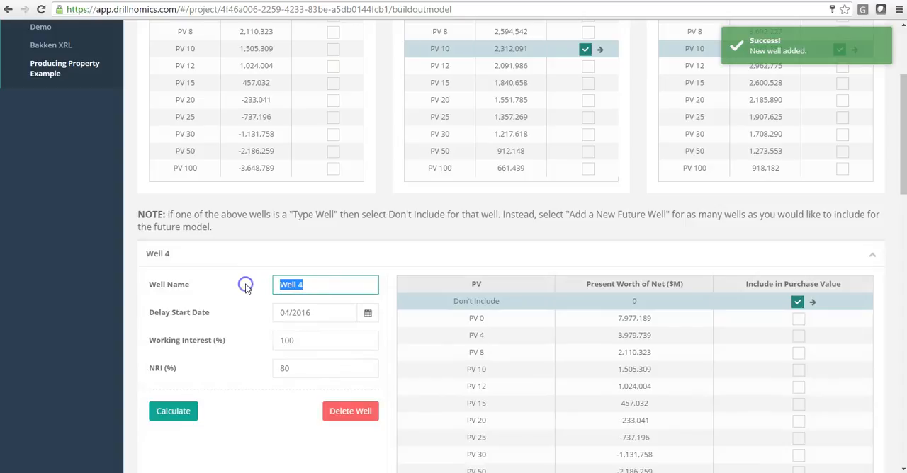
{"action": "type", "text": "PUD 1"}
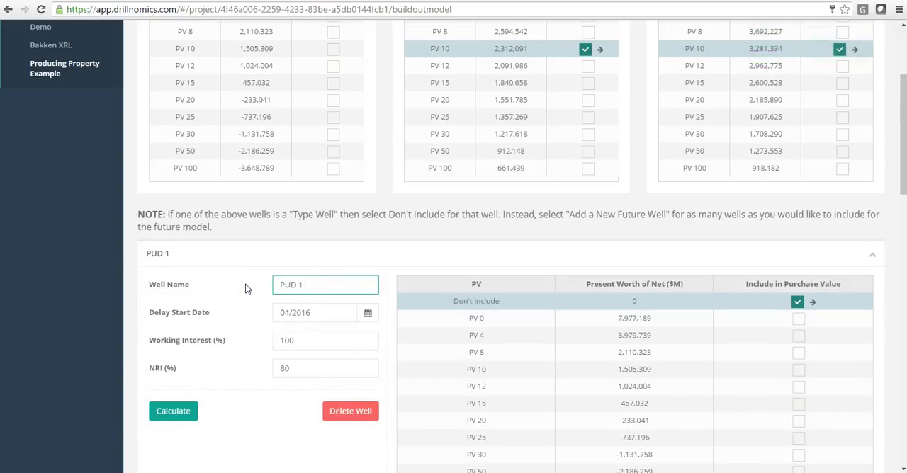
- Set the delay start date of PUD 1 to 01/2019 and calculate its present worth
{"action": "left_click", "coordinate": [321, 313]}
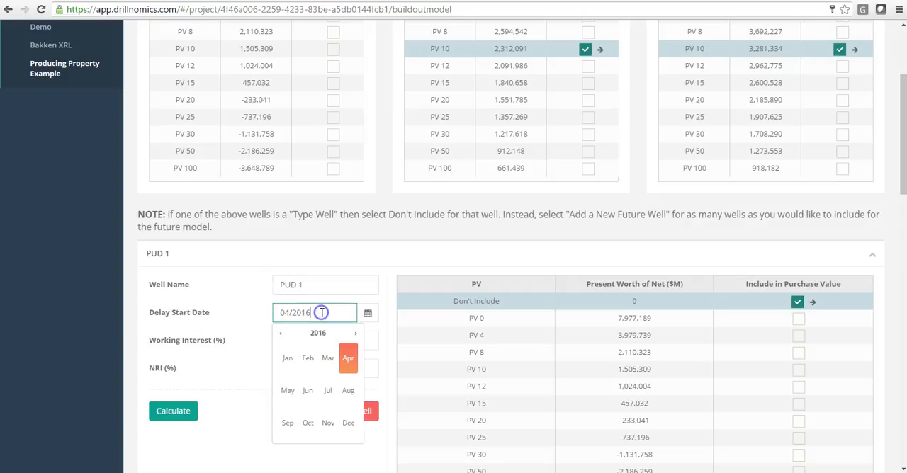
{"action": "left_click", "coordinate": [354, 333]}
{"action": "left_click", "coordinate": [354, 333]}
{"action": "left_click", "coordinate": [355, 333]}
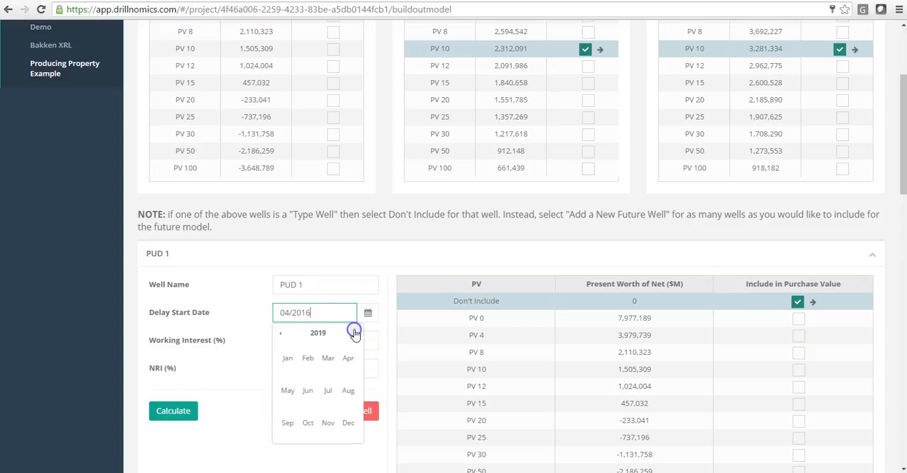
{"action": "left_click", "coordinate": [289, 359]}
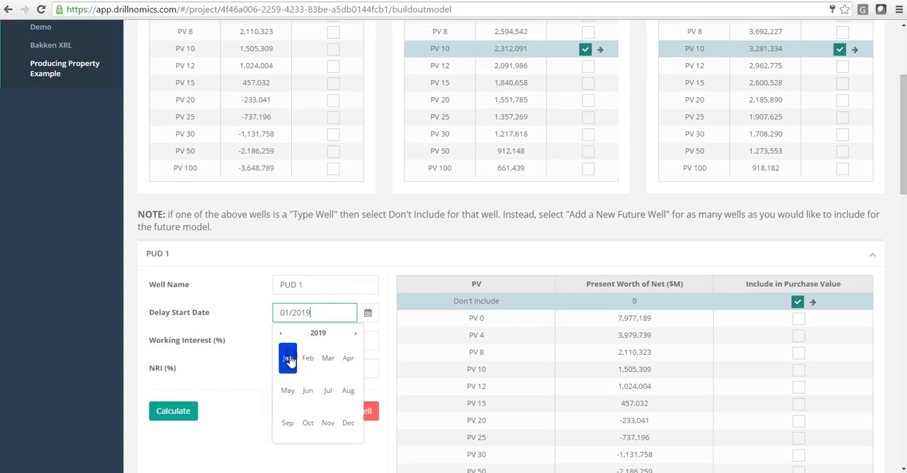
{"action": "left_click", "coordinate": [243, 365]}
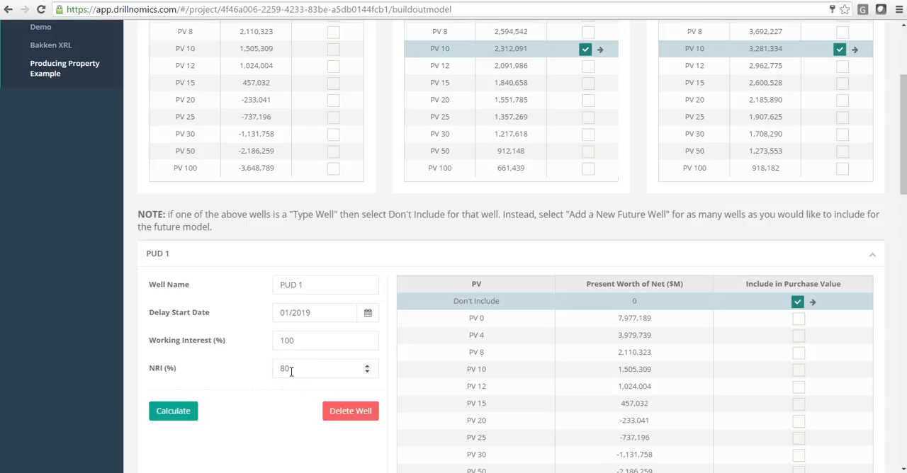
{"action": "scroll", "coordinate": [290, 371], "scroll_direction": "down", "scroll_amount": 1}
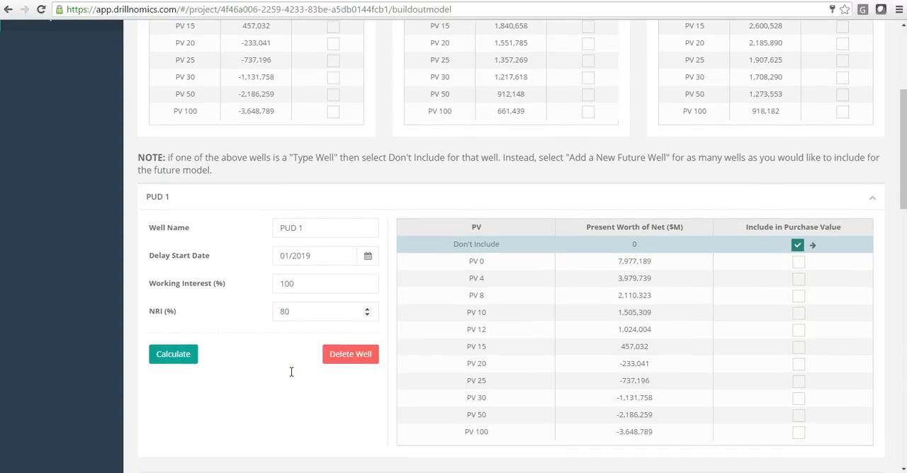
{"action": "left_click", "coordinate": [181, 354]}
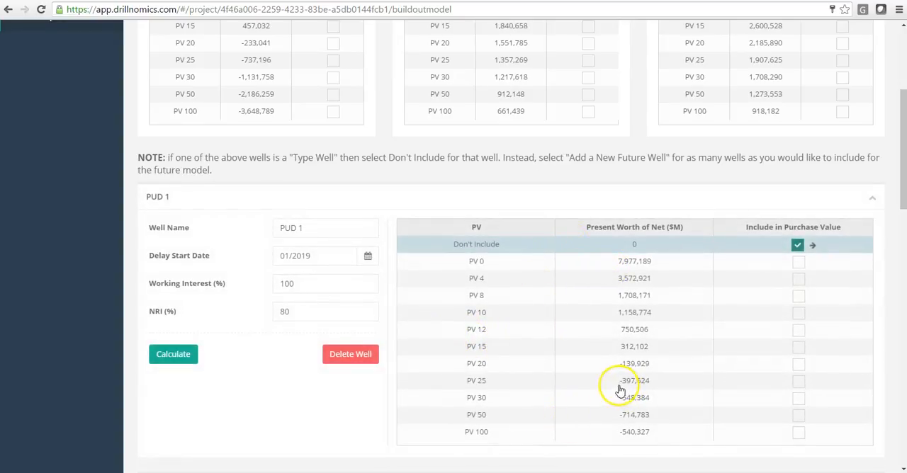
- Include the PV 15 value of PUD 1 in the purchase value
{"action": "left_click", "coordinate": [798, 348]}
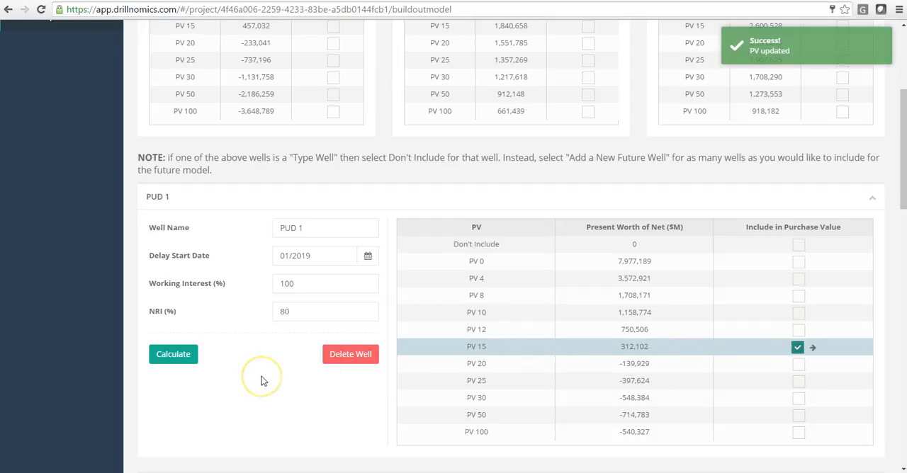
{"action": "scroll", "coordinate": [261, 381], "scroll_direction": "down", "scroll_amount": 2}
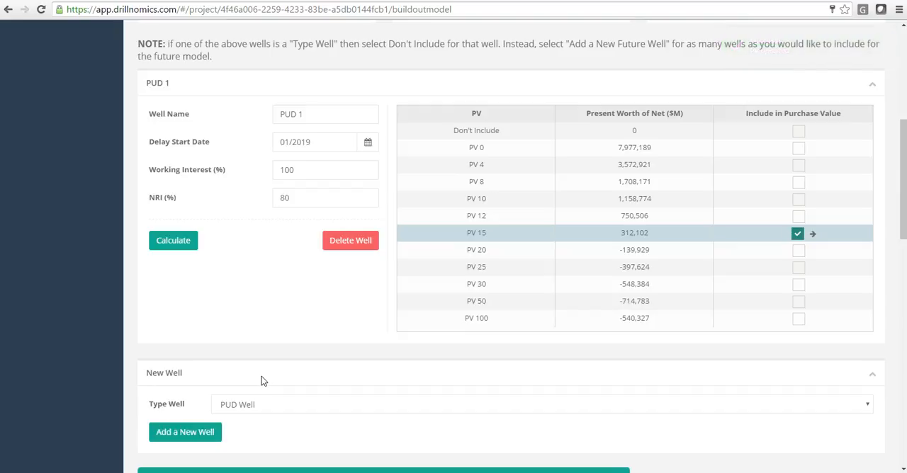
{"action": "scroll", "coordinate": [249, 380], "scroll_direction": "down", "scroll_amount": 1}
{"action": "left_click", "coordinate": [201, 381]}
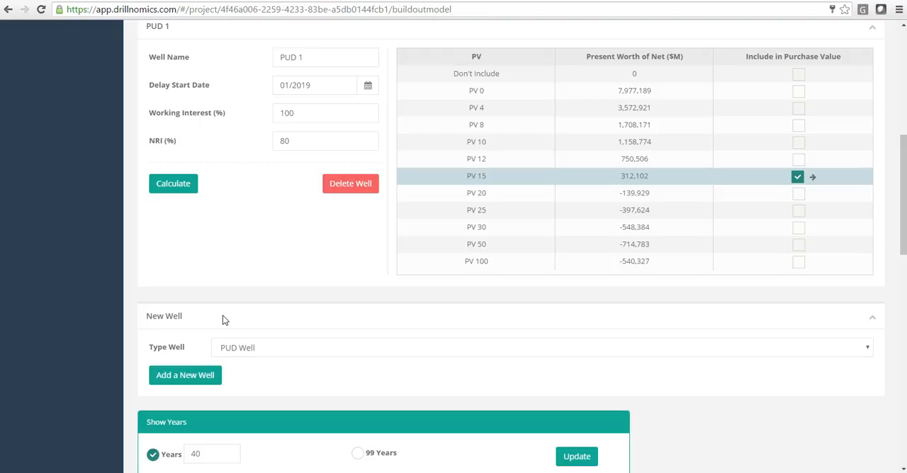
- Examine the total recommended purchase value and the projected and cumulative cashflow charts of the buildout model
{"action": "scroll", "coordinate": [223, 319], "scroll_direction": "down", "scroll_amount": 1}
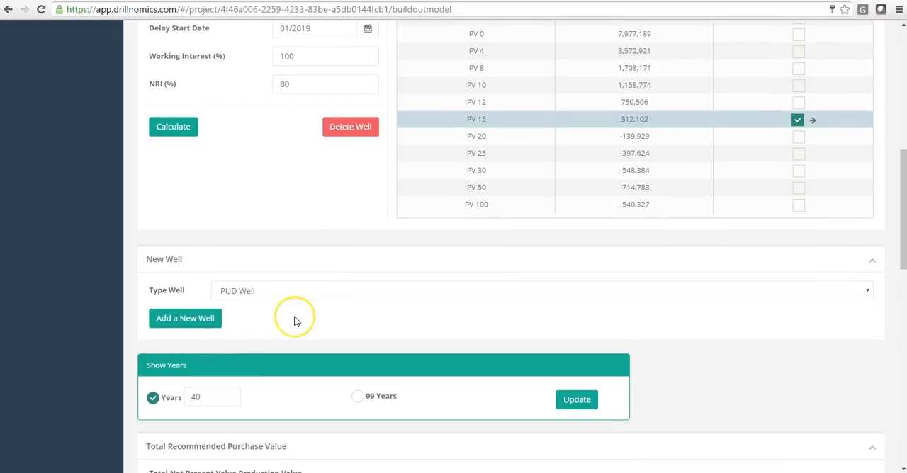
{"action": "scroll", "coordinate": [295, 319], "scroll_direction": "down", "scroll_amount": 2}
{"action": "scroll", "coordinate": [295, 321], "scroll_direction": "down", "scroll_amount": 1}
{"action": "left_click", "coordinate": [154, 333]}
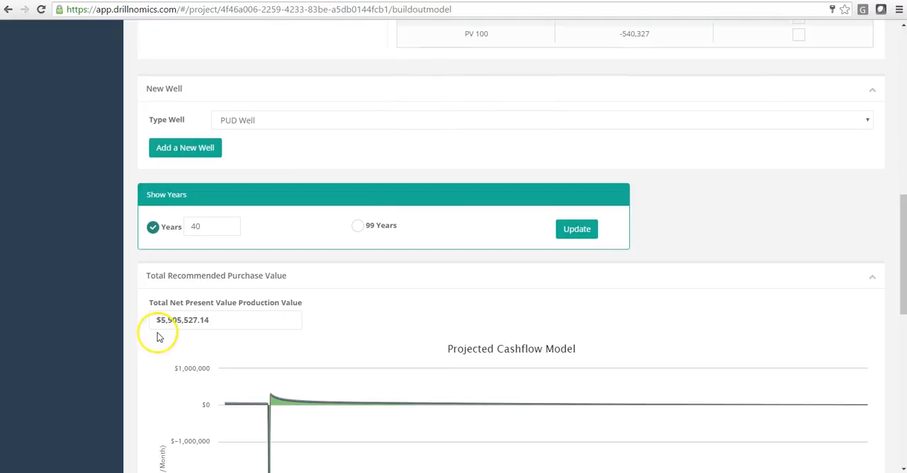
{"action": "scroll", "coordinate": [154, 337], "scroll_direction": "down", "scroll_amount": 1}
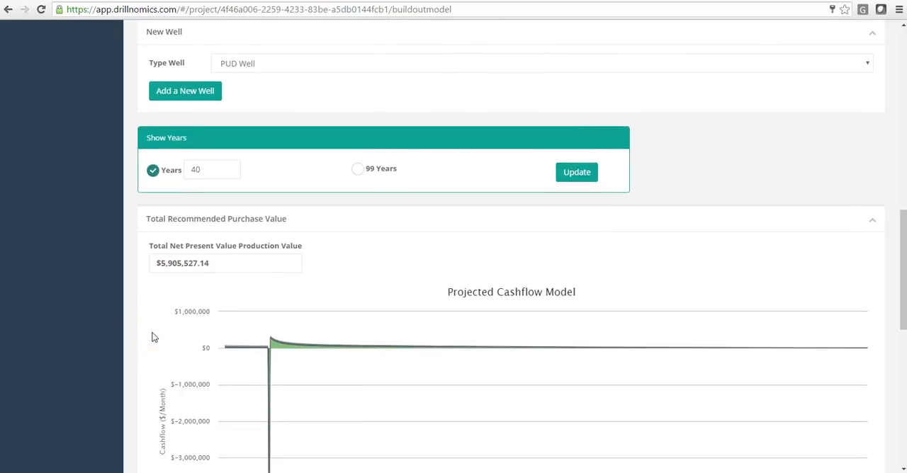
{"action": "scroll", "coordinate": [154, 338], "scroll_direction": "down", "scroll_amount": 2}
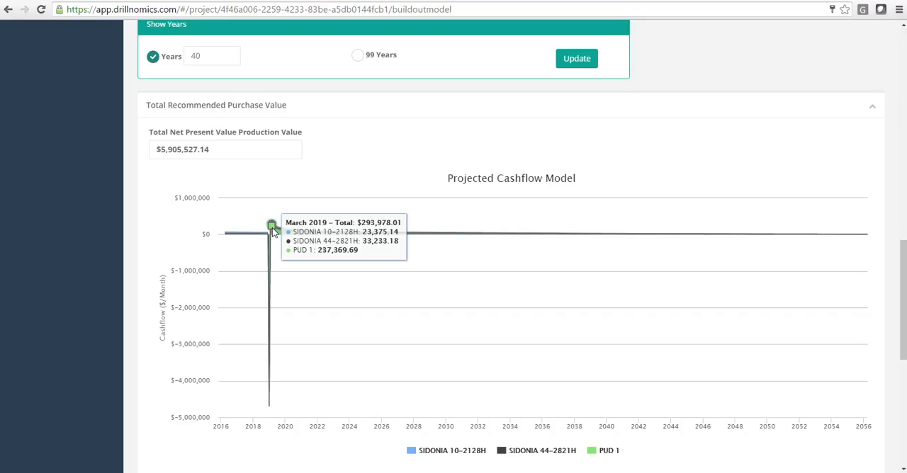
{"action": "scroll", "coordinate": [274, 231], "scroll_direction": "down", "scroll_amount": 5}
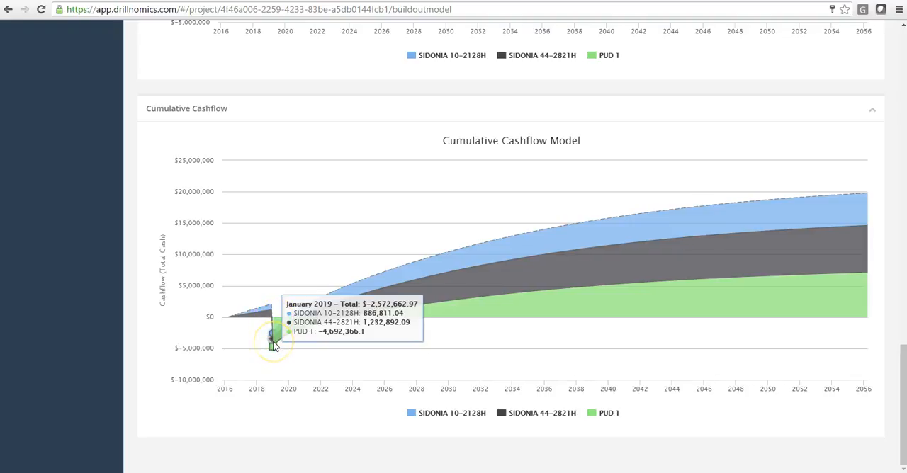
{"action": "left_click_drag", "start_coordinate": [274, 346], "coordinate": [338, 313]}
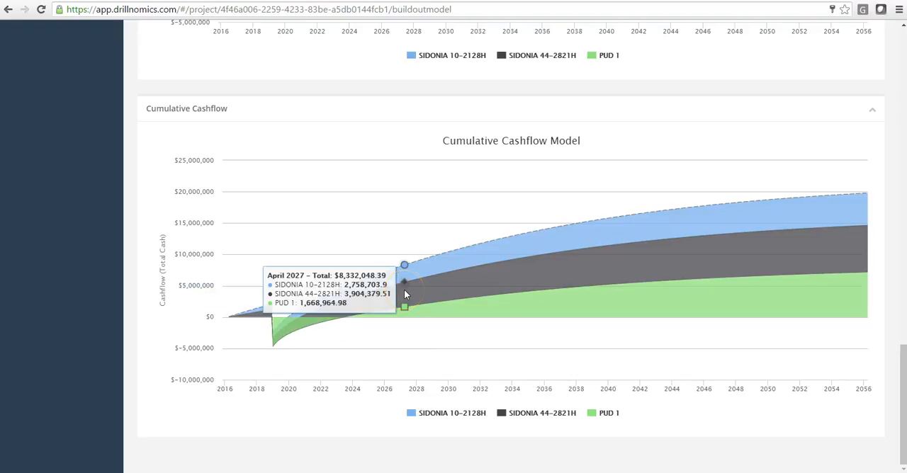
{"action": "scroll", "coordinate": [531, 293], "scroll_direction": "up", "scroll_amount": 10}
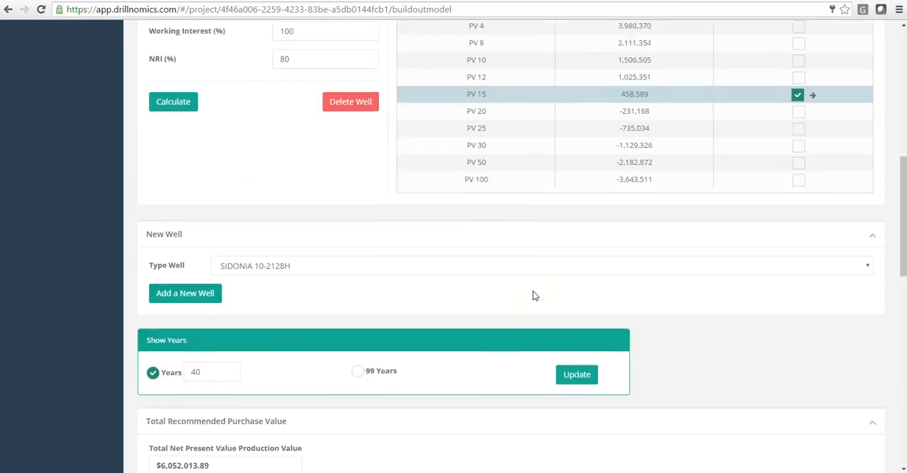
{"action": "scroll", "coordinate": [535, 296], "scroll_direction": "up", "scroll_amount": 5}
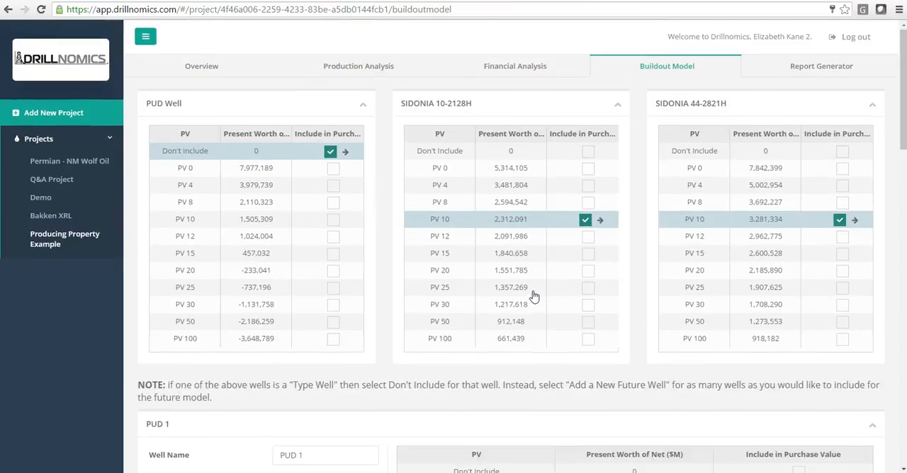
- Open the project's report in the Report Generator and go to the Summary field of the project overview
{"action": "left_click", "coordinate": [814, 68]}
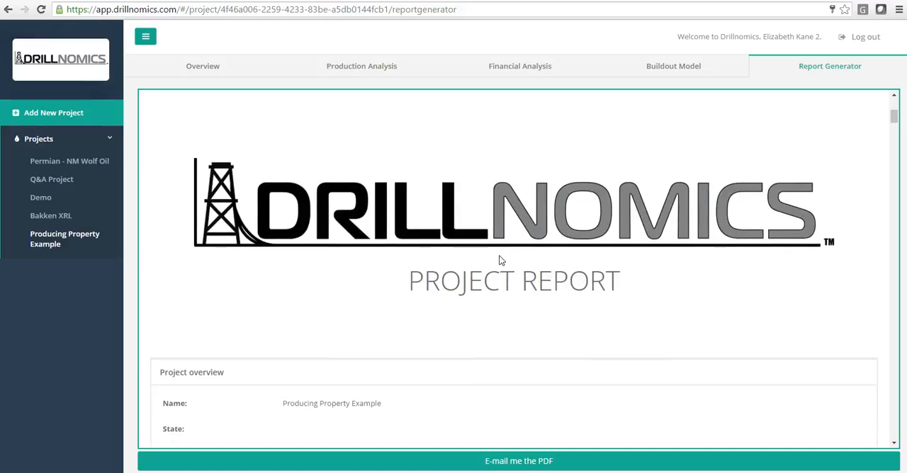
{"action": "scroll", "coordinate": [499, 260], "scroll_direction": "down", "scroll_amount": 3}
{"action": "scroll", "coordinate": [499, 261], "scroll_direction": "down", "scroll_amount": 3}
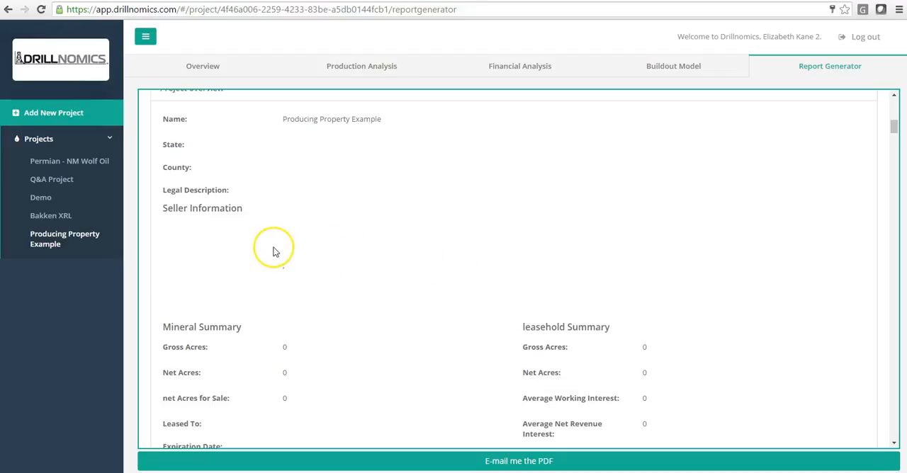
{"action": "left_click", "coordinate": [272, 272]}
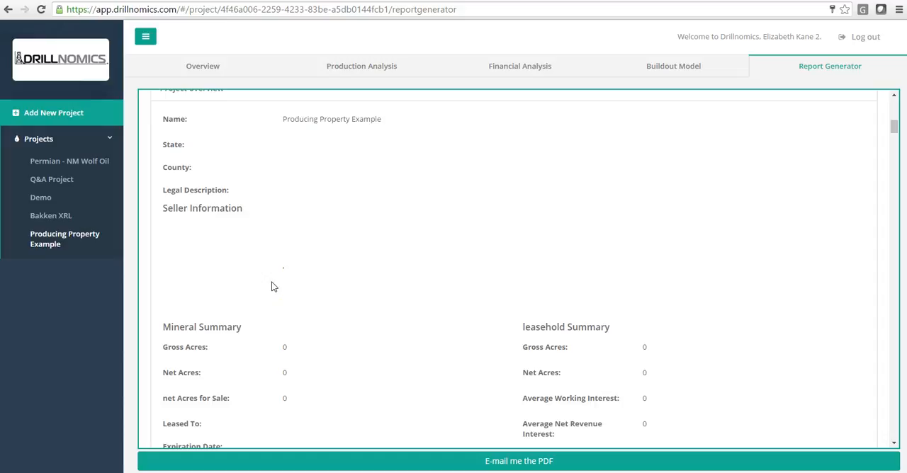
{"action": "scroll", "coordinate": [274, 286], "scroll_direction": "down", "scroll_amount": 3}
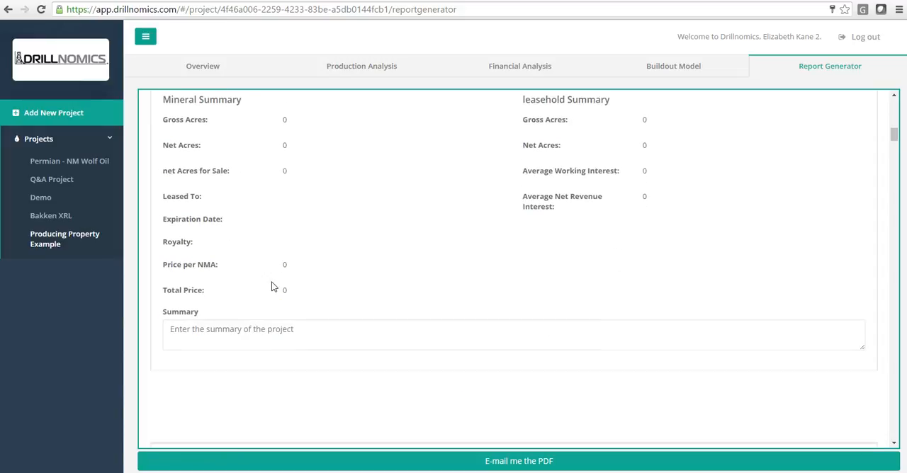
{"action": "left_click", "coordinate": [278, 330]}
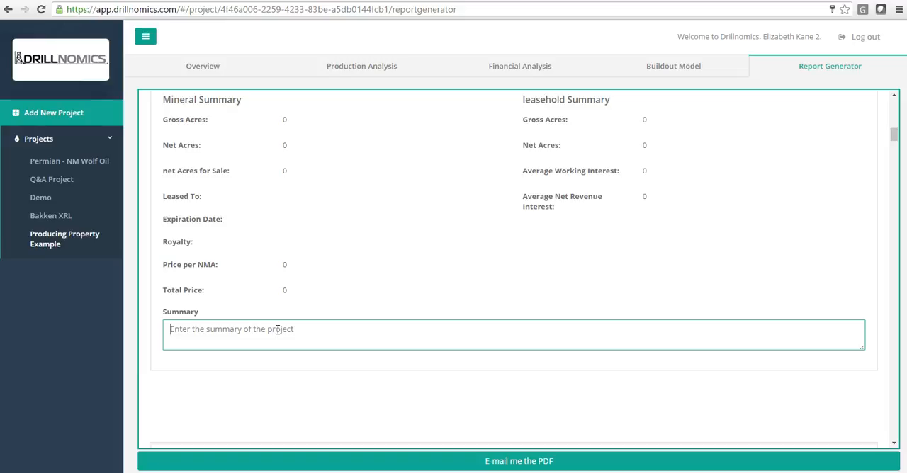
- Look through the report from the SIDONIA 10-2128H type curves down to the recommended purchase value and projected cashflow chart
{"action": "scroll", "coordinate": [278, 330], "scroll_direction": "down", "scroll_amount": 3}
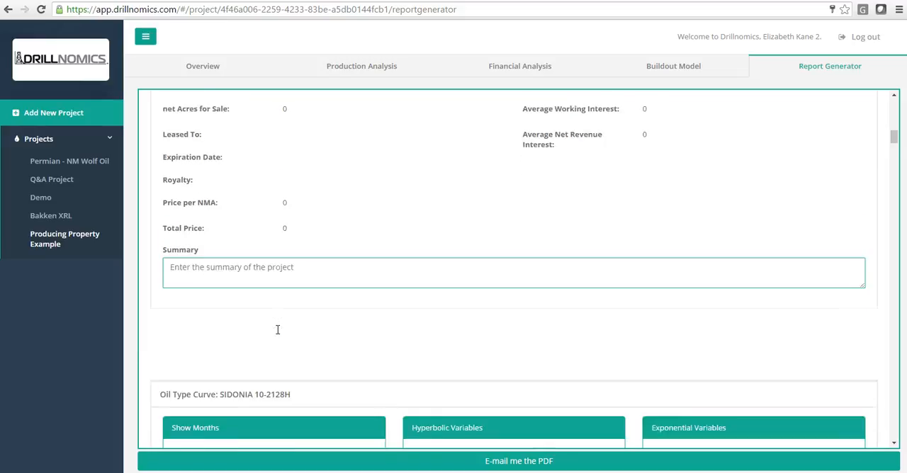
{"action": "scroll", "coordinate": [277, 333], "scroll_direction": "down", "scroll_amount": 5}
{"action": "left_click", "coordinate": [280, 313]}
{"action": "scroll", "coordinate": [280, 314], "scroll_direction": "down", "scroll_amount": 3}
{"action": "scroll", "coordinate": [304, 304], "scroll_direction": "down", "scroll_amount": 3}
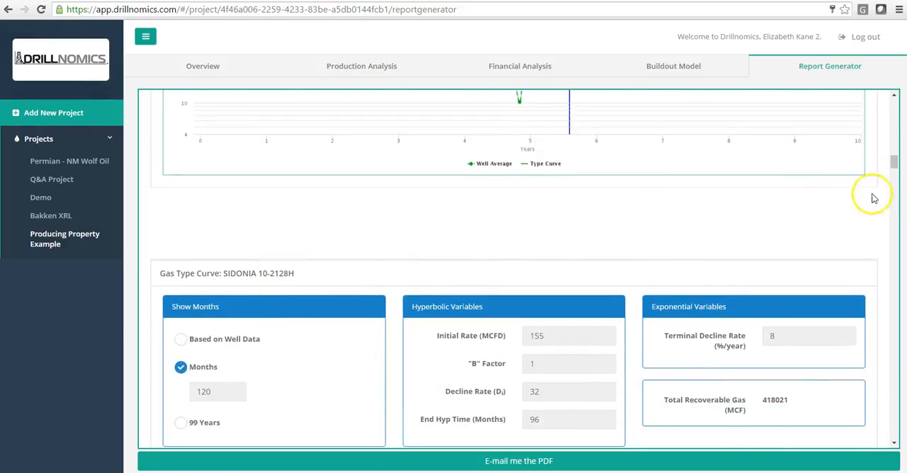
{"action": "left_click_drag", "start_coordinate": [893, 163], "coordinate": [882, 437]}
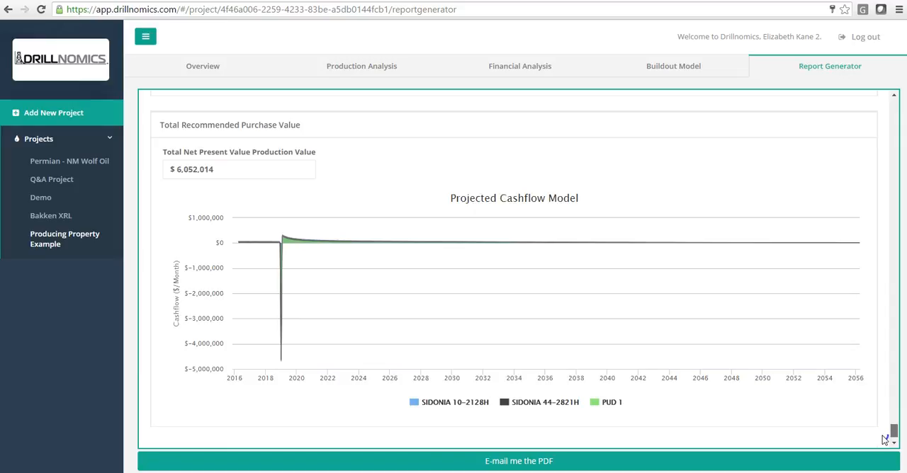
- Collapse the monthly rows of year 1 in the report's Net Cashflow Summary
{"action": "left_click_drag", "start_coordinate": [885, 439], "coordinate": [890, 380]}
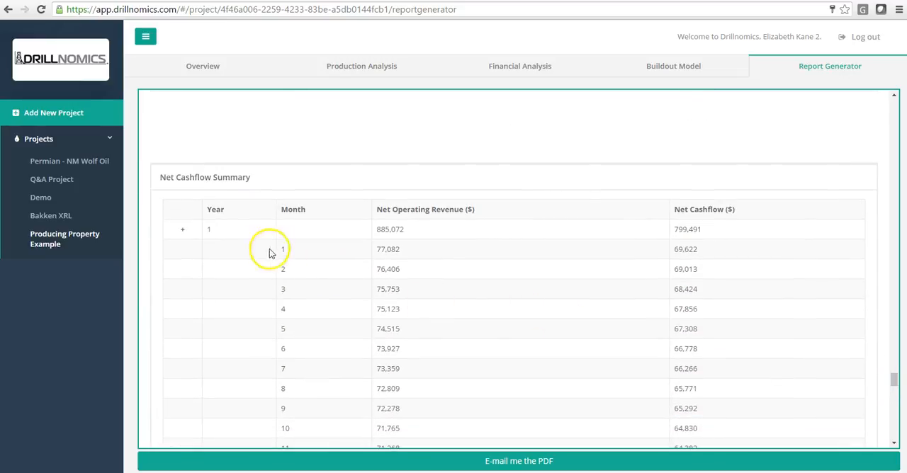
{"action": "left_click", "coordinate": [184, 232]}
{"action": "left_click", "coordinate": [184, 230]}
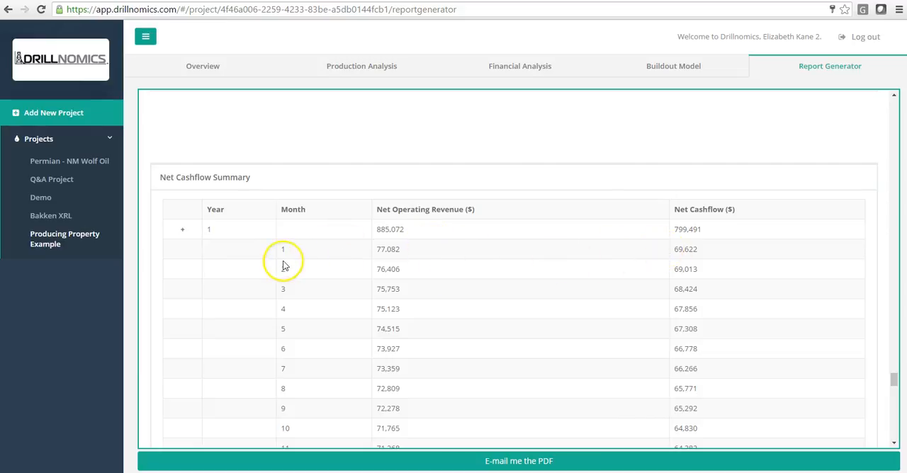
{"action": "scroll", "coordinate": [283, 263], "scroll_direction": "down", "scroll_amount": 2}
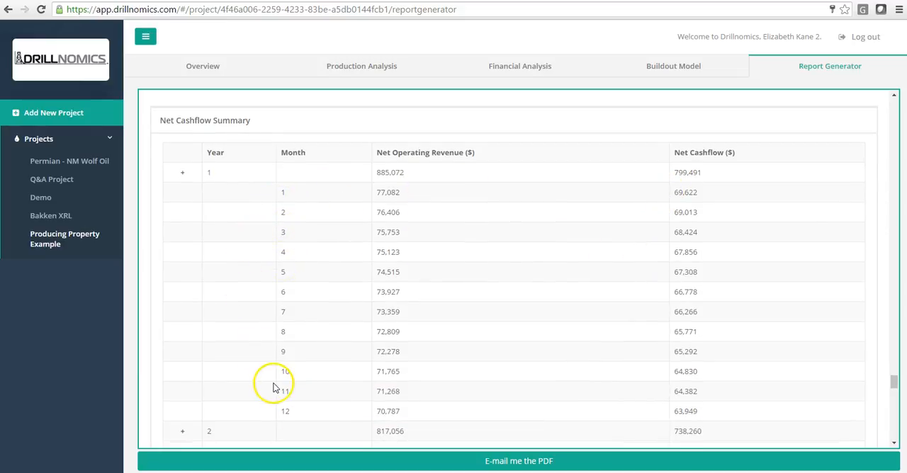
{"action": "left_click", "coordinate": [182, 174]}
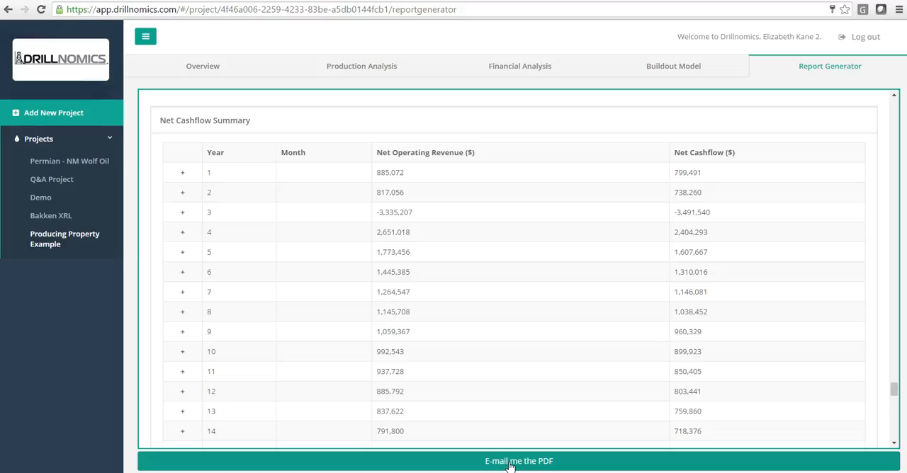
{"action": "left_click", "coordinate": [360, 452]}
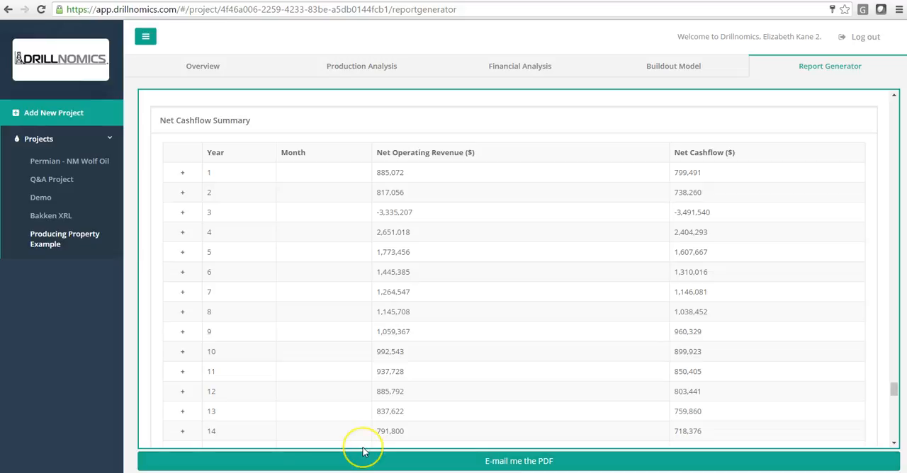